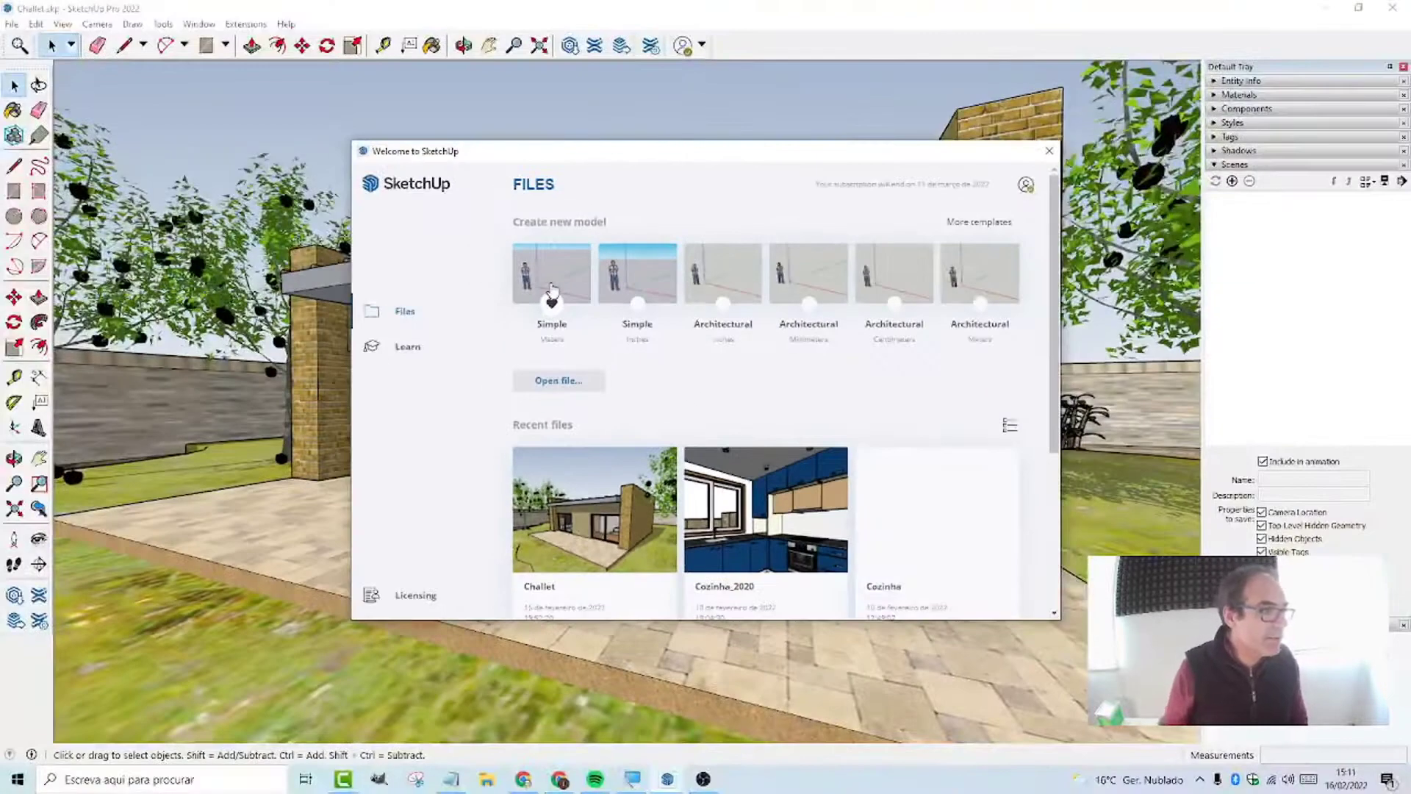
# Step: Create a new model from the first Simple template thumbnail in the Welcome dialog
pyautogui.click(552, 289)
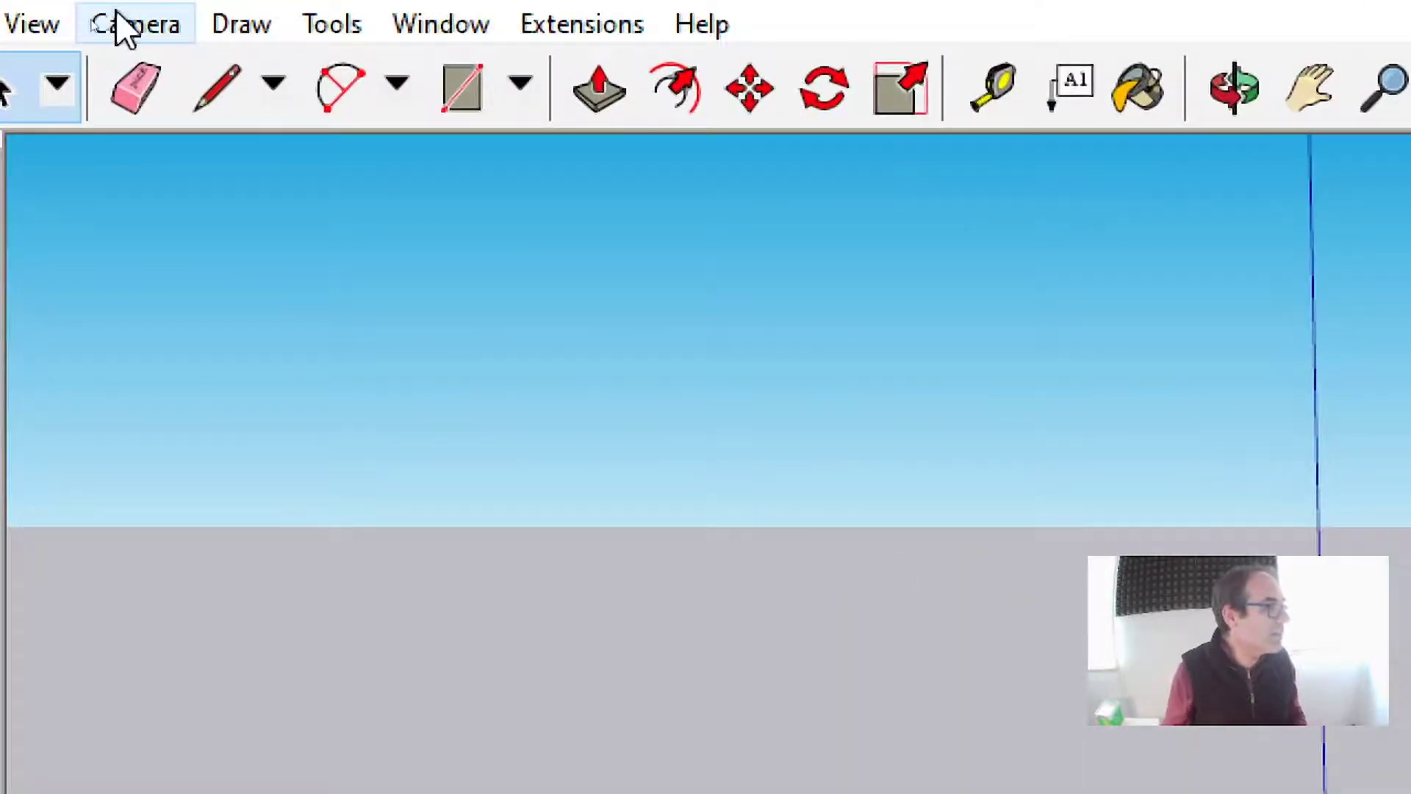
# Step: Delete the default scale figure from the model
pyautogui.click(116, 13)
pyautogui.moveTo(240, 172)
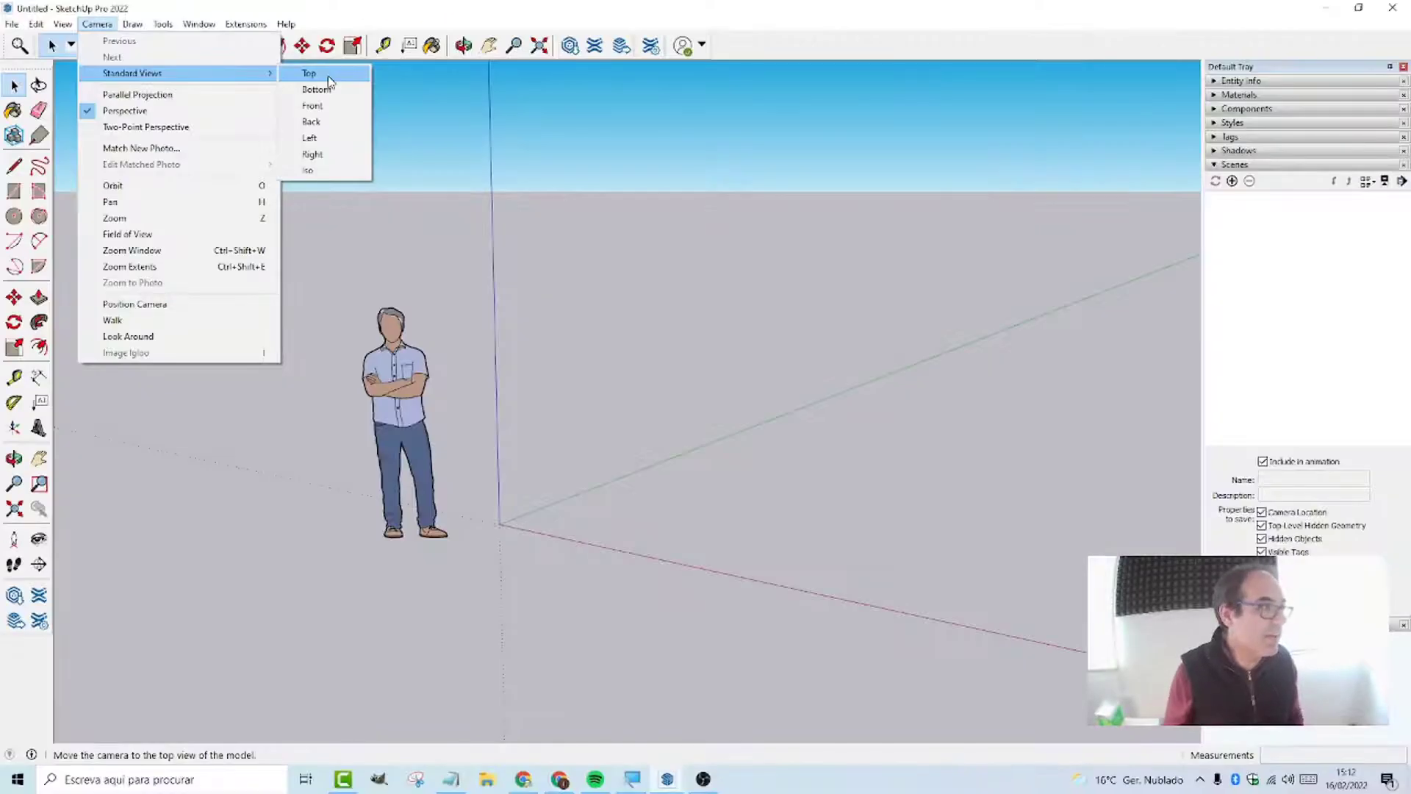
pyautogui.click(330, 82)
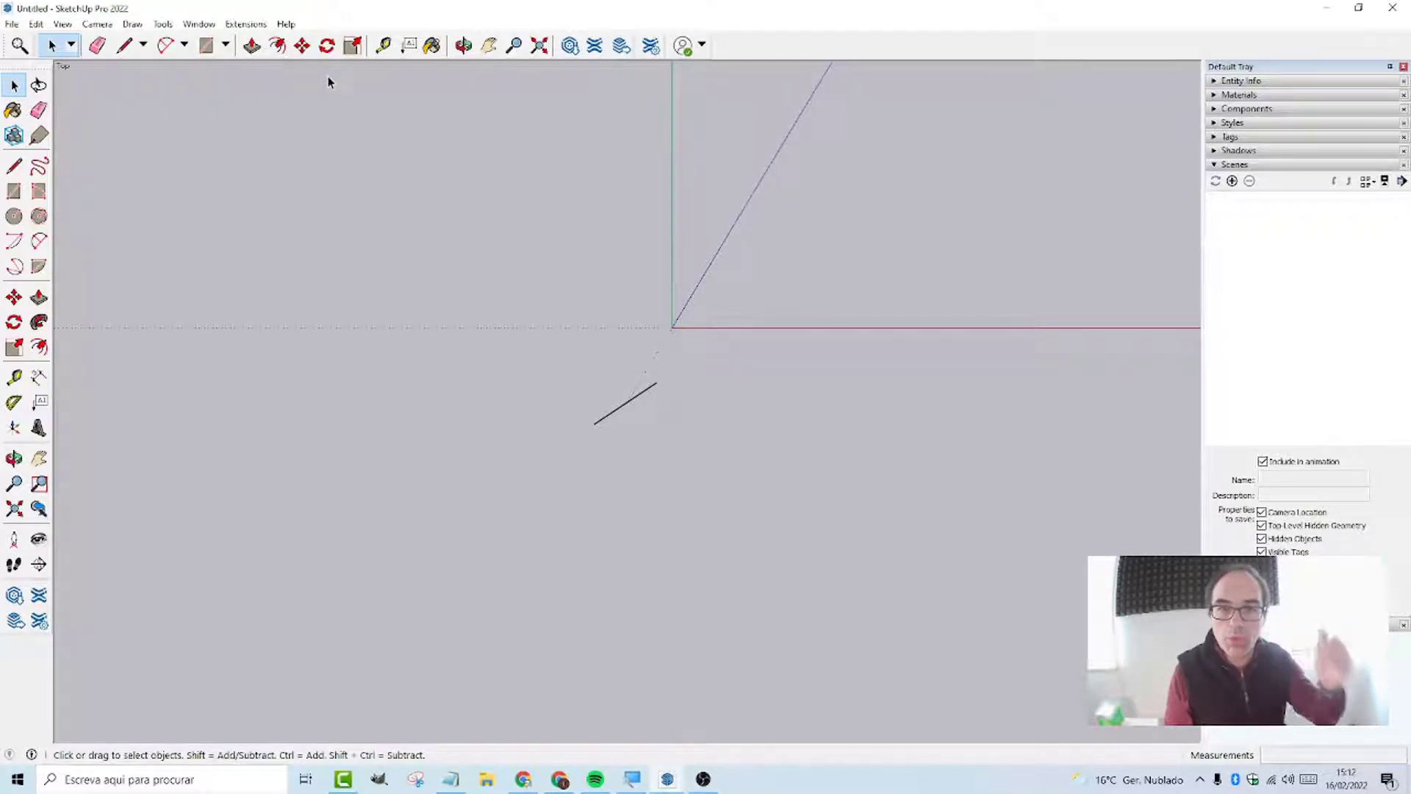
pyautogui.moveTo(671, 438); pyautogui.dragTo(672, 110, button='middle')
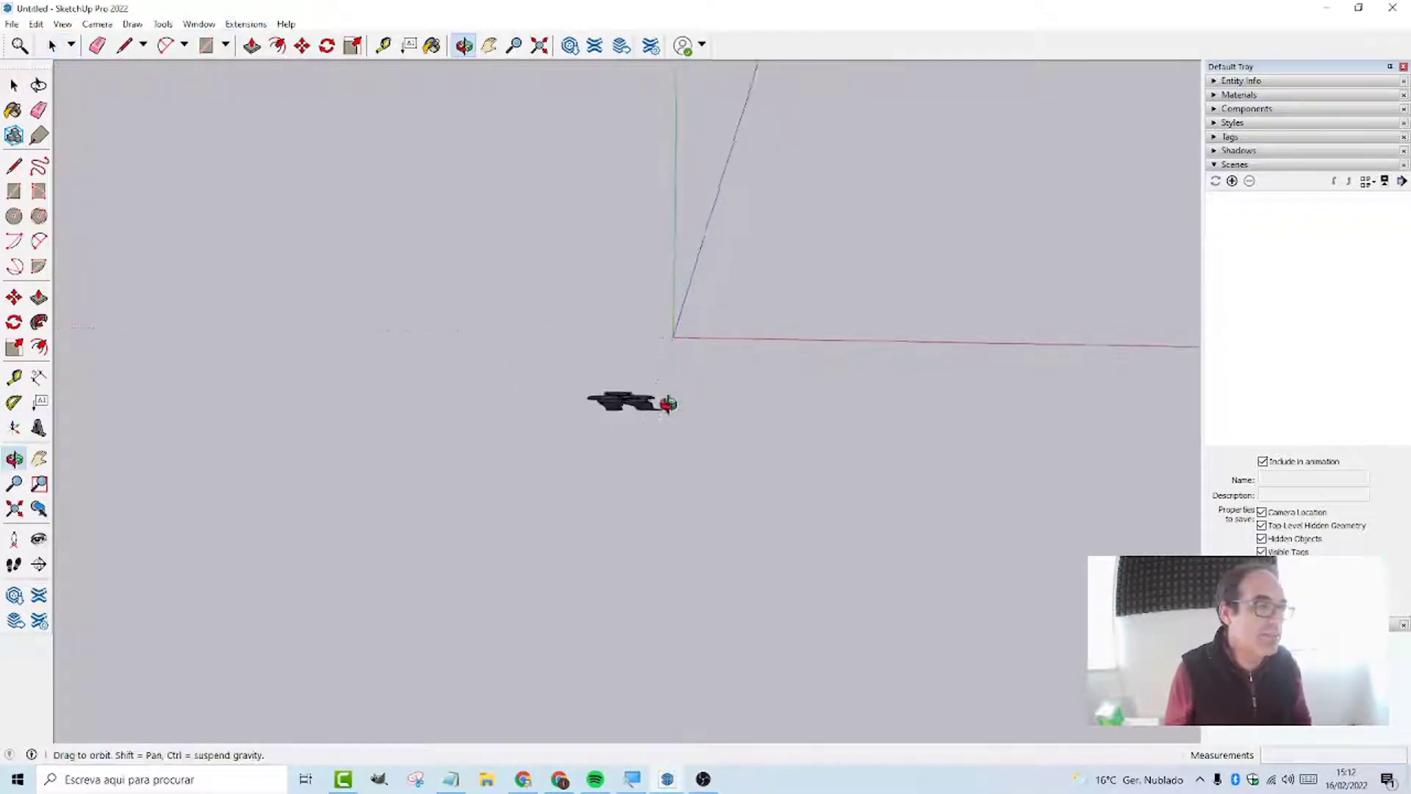
pyautogui.click(624, 401)
pyautogui.press('Delete')
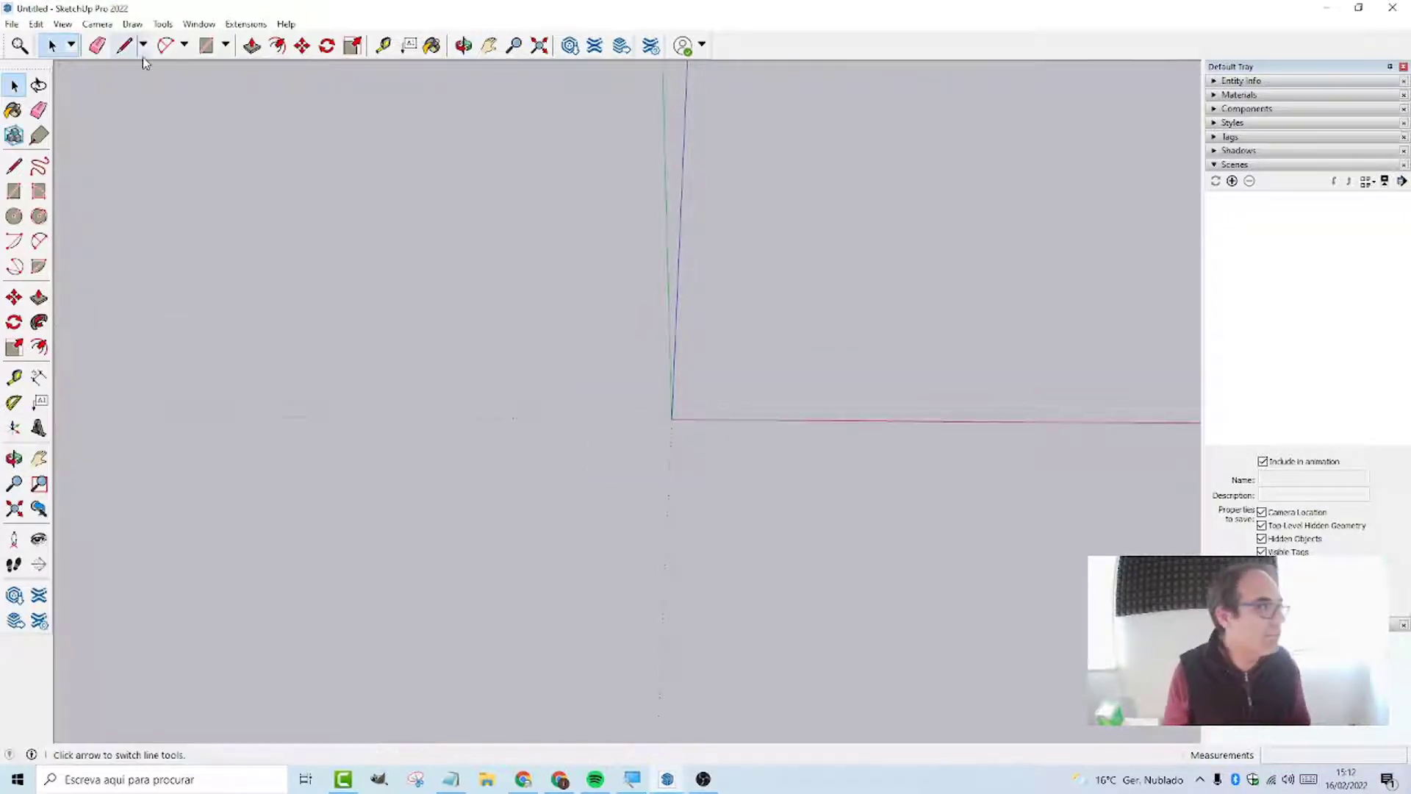
# Step: Switch to the Top standard view and zoom in on the ground plane
pyautogui.click(97, 25)
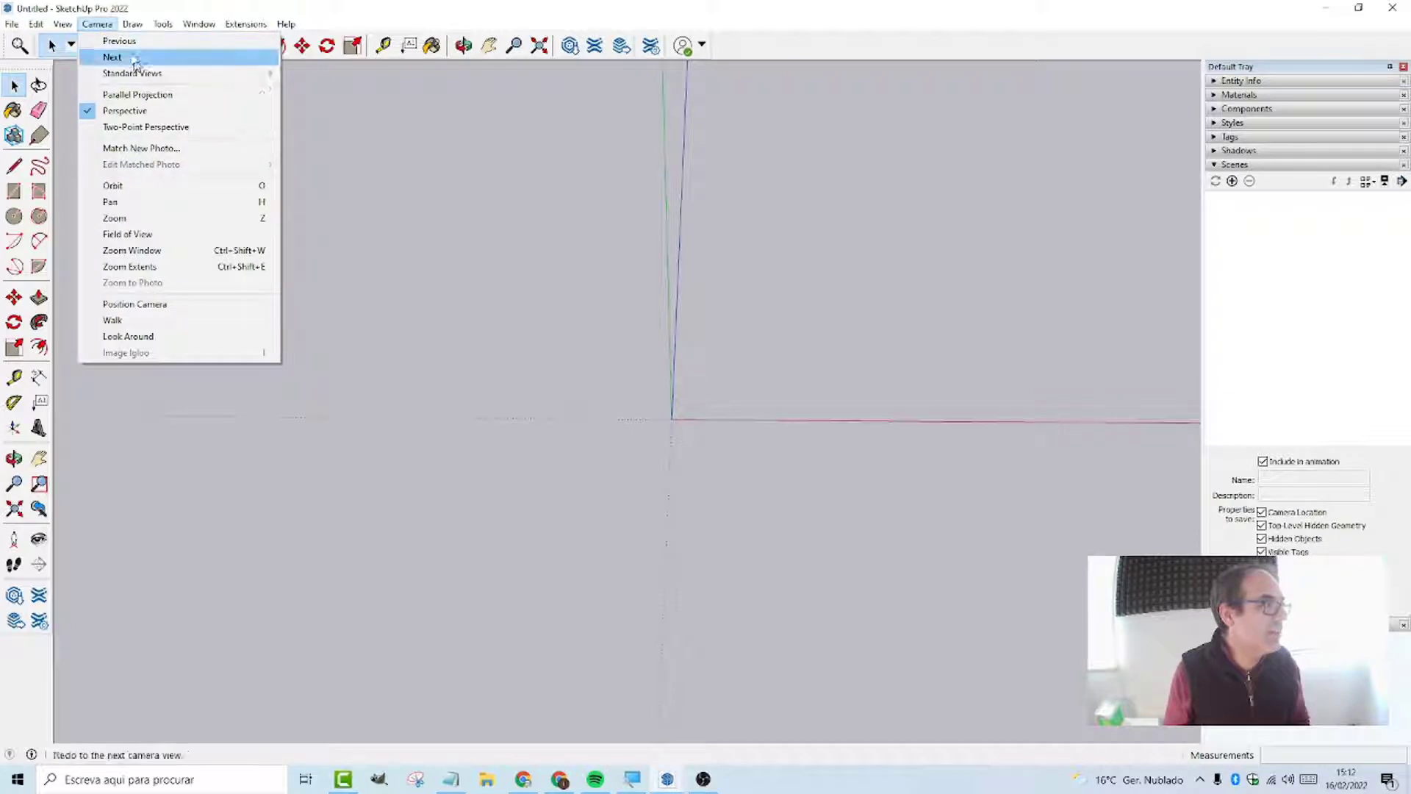
pyautogui.moveTo(132, 73)
pyautogui.click(336, 73)
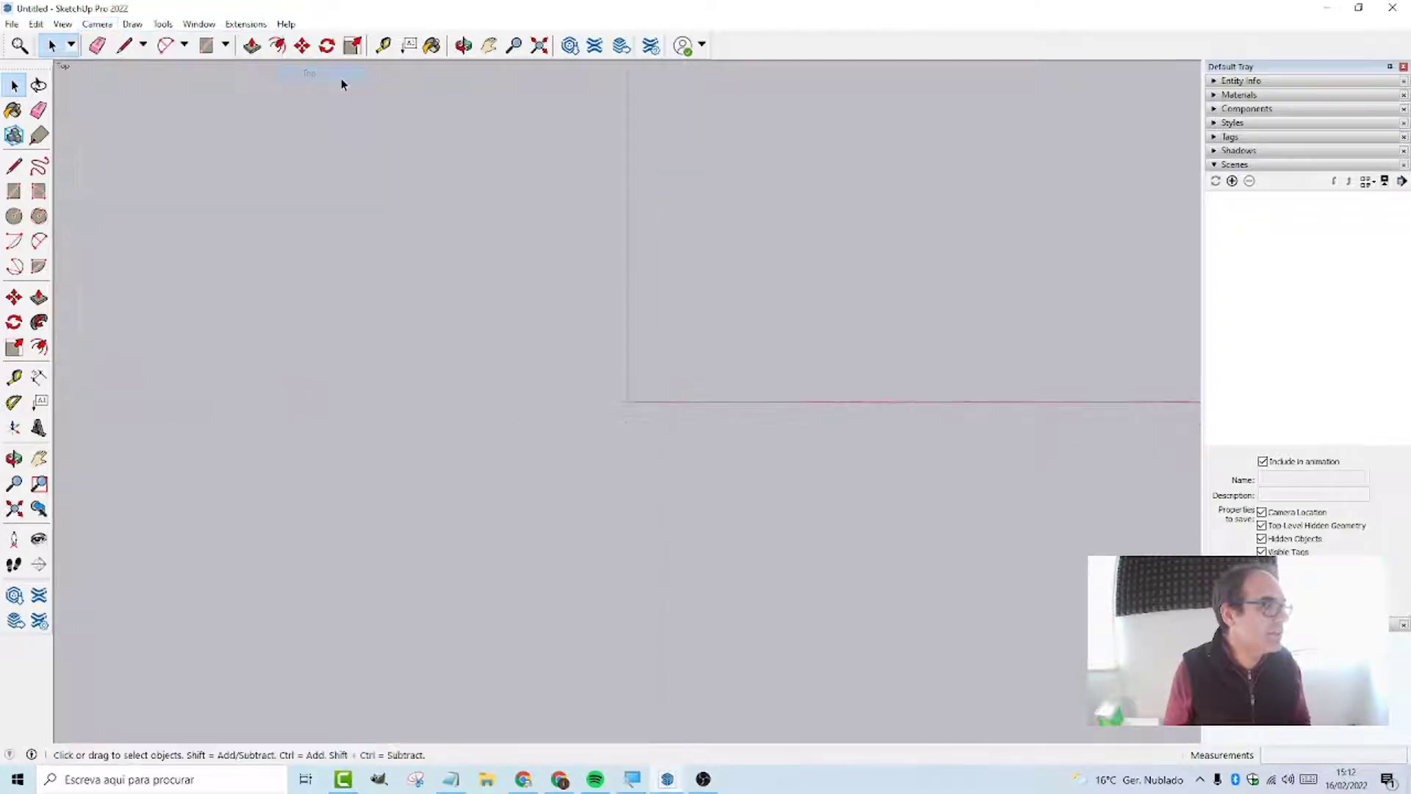
pyautogui.scroll(1, 727, 316)
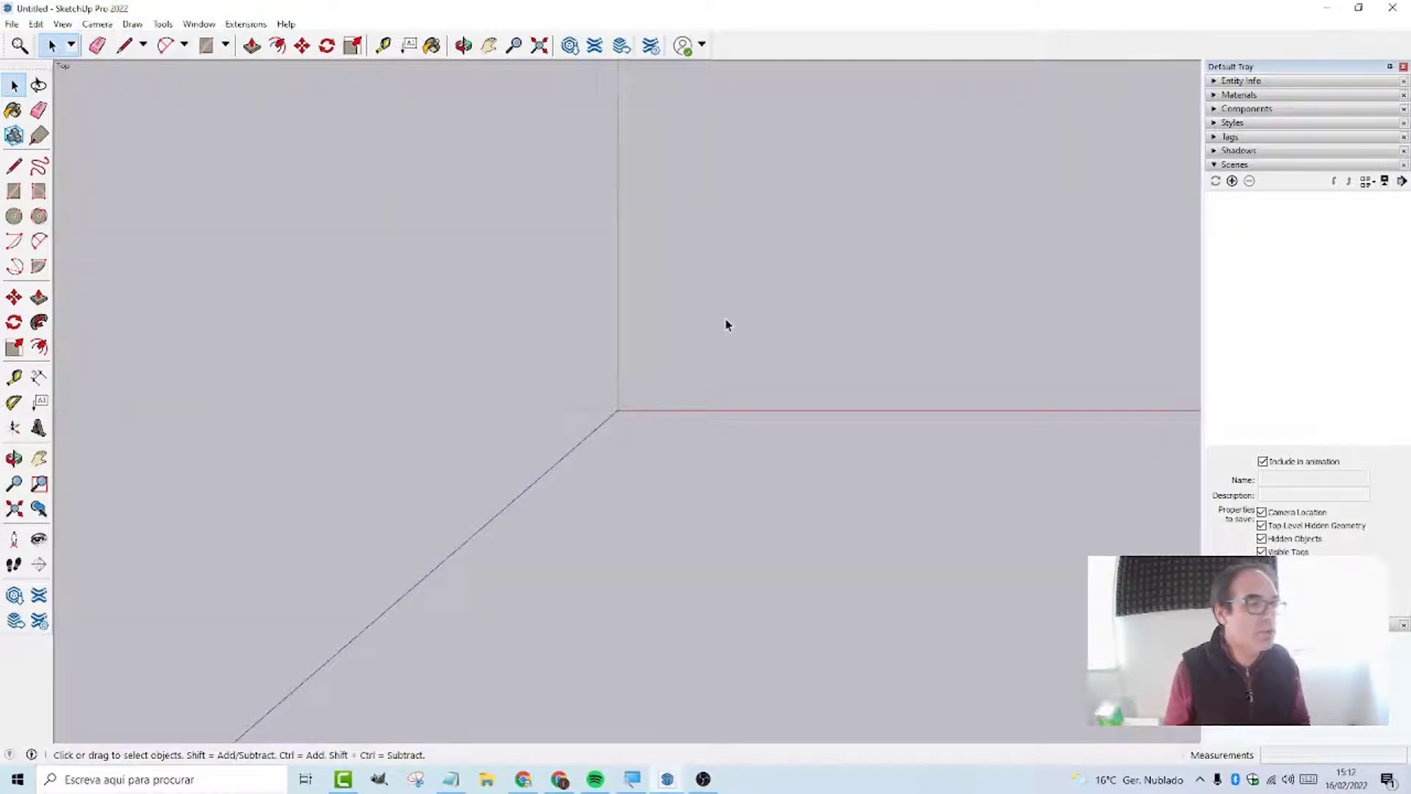
pyautogui.scroll(1, 726, 321)
pyautogui.scroll(1, 683, 349)
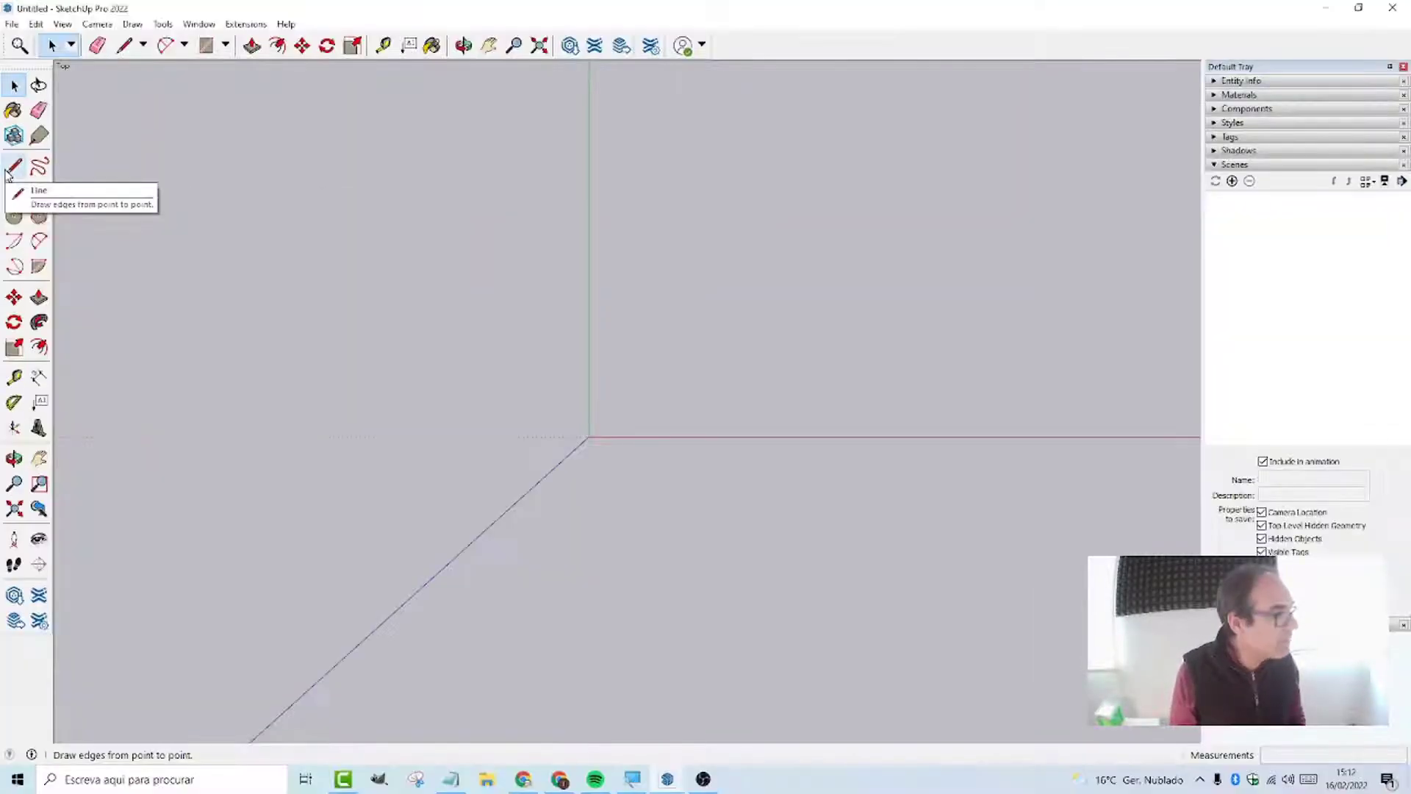
# Step: Draw a 10 m line along the red axis as the first outline edge
pyautogui.click(15, 172)
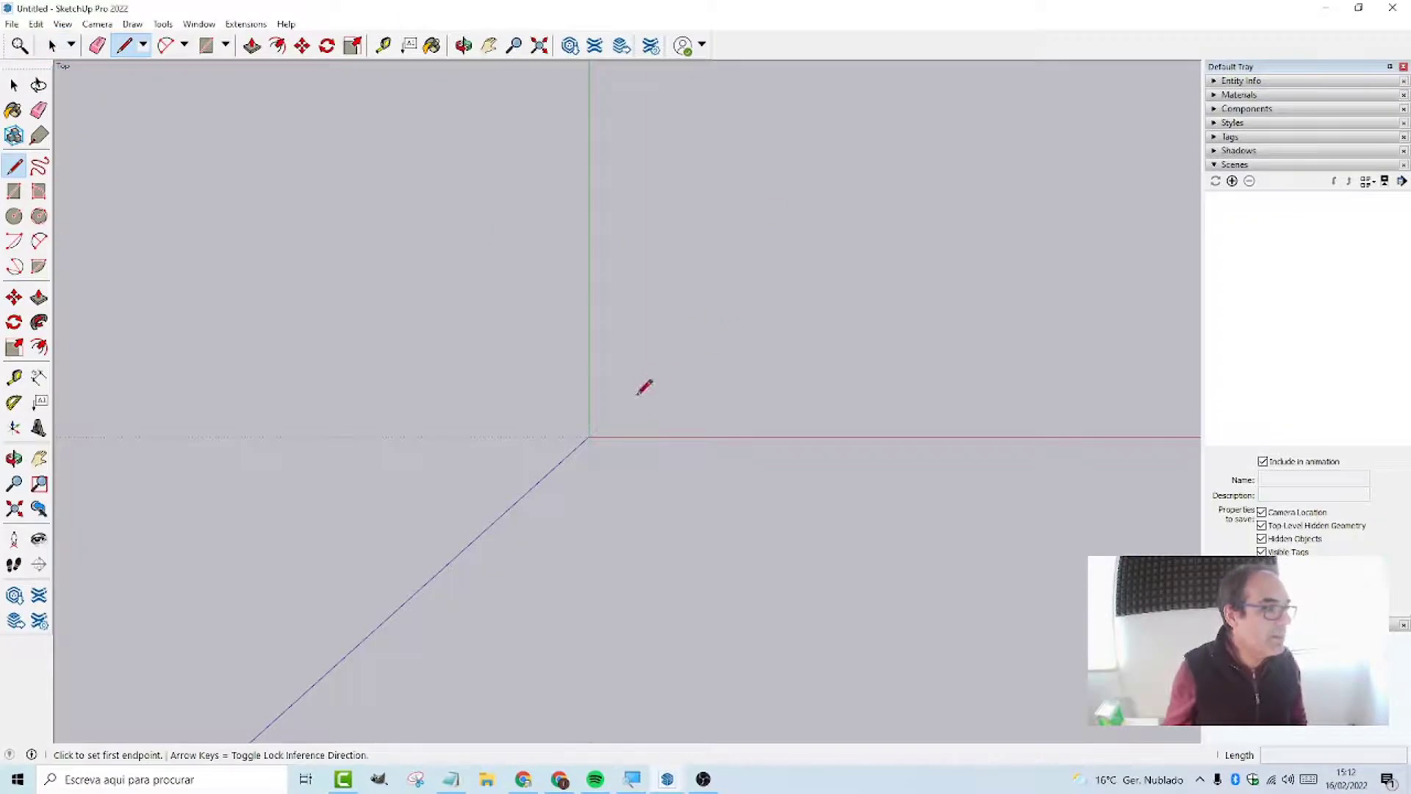
pyautogui.click(642, 383)
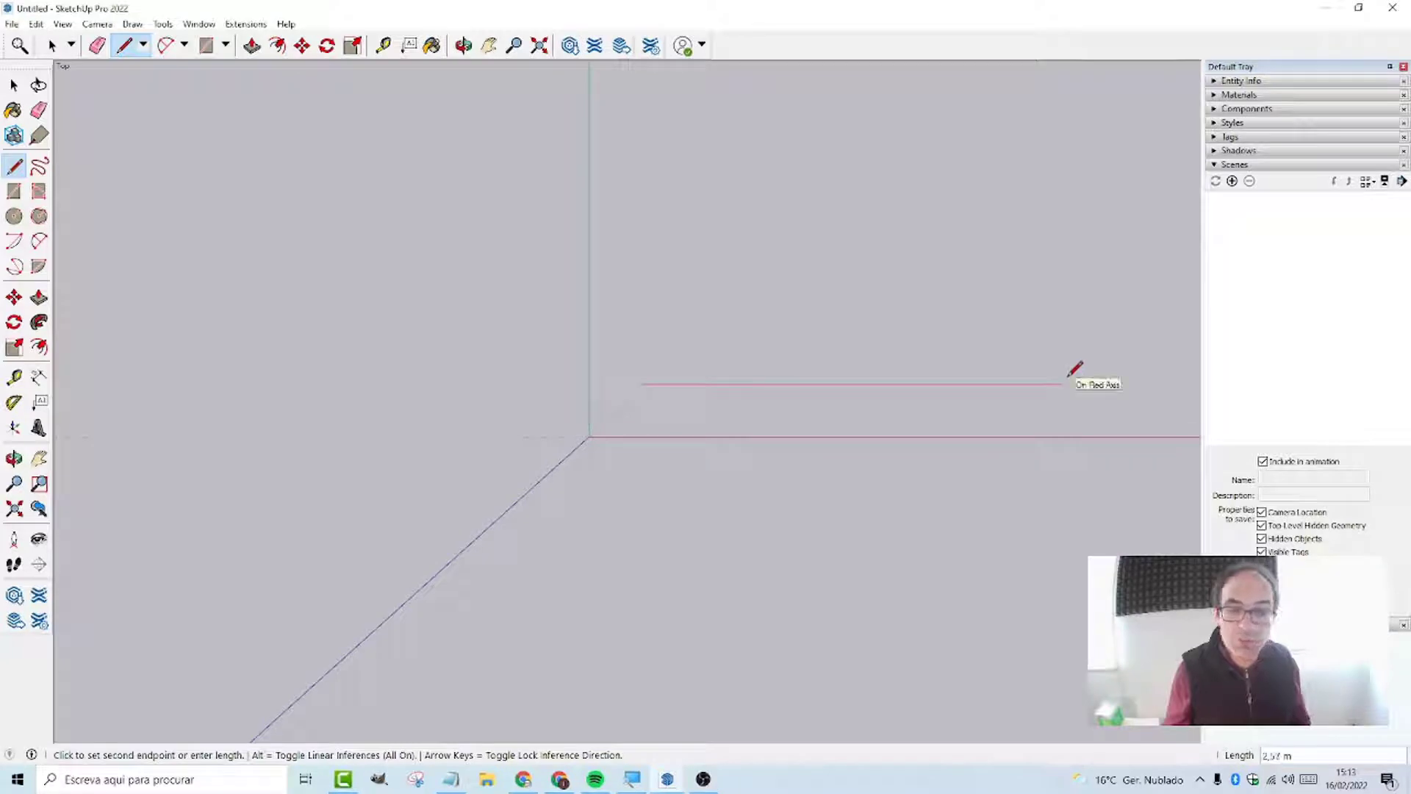
pyautogui.moveTo(1033, 379); pyautogui.dragTo(1043, 378, button='middle')
pyautogui.write('10')
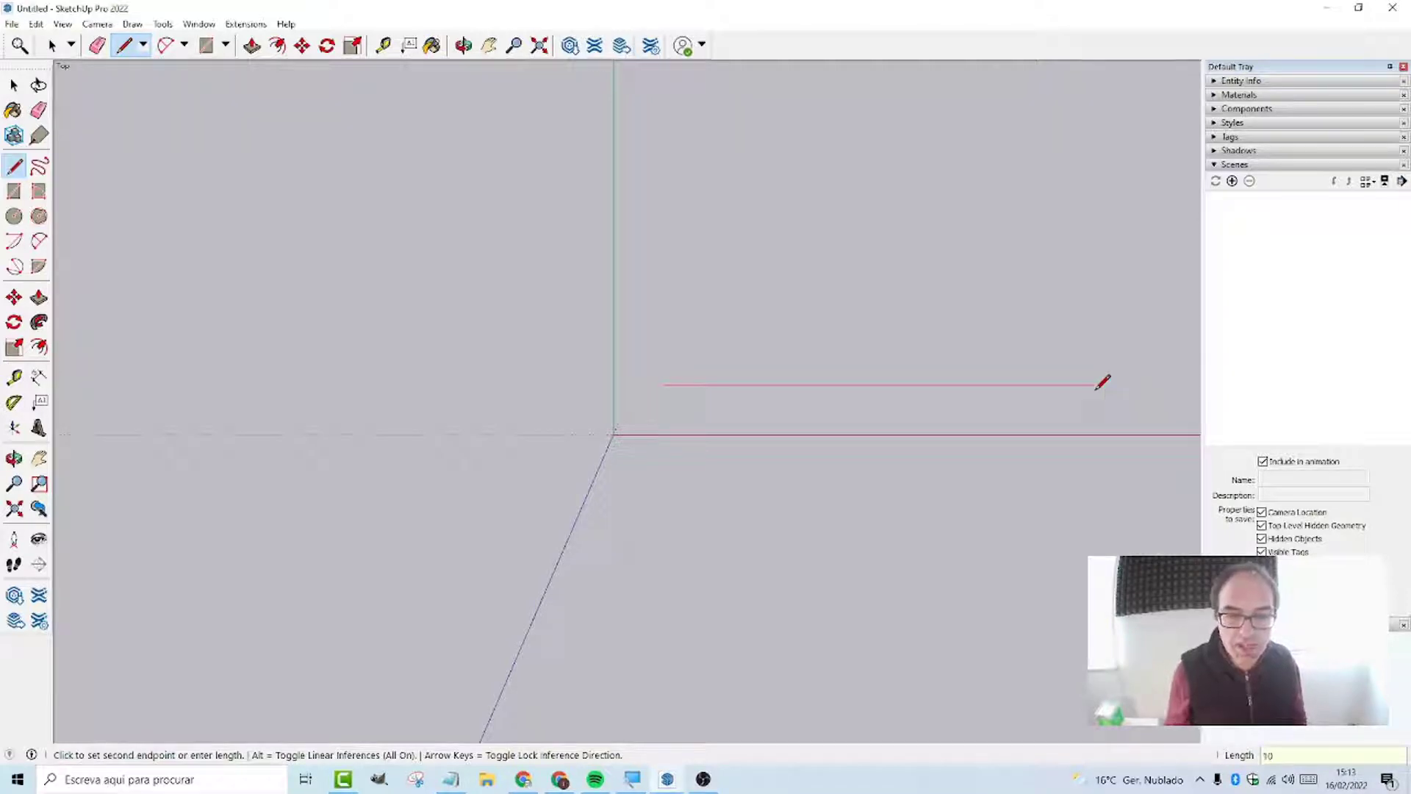
pyautogui.press('Return')
pyautogui.moveTo(1102, 382); pyautogui.dragTo(1045, 411, button='middle')
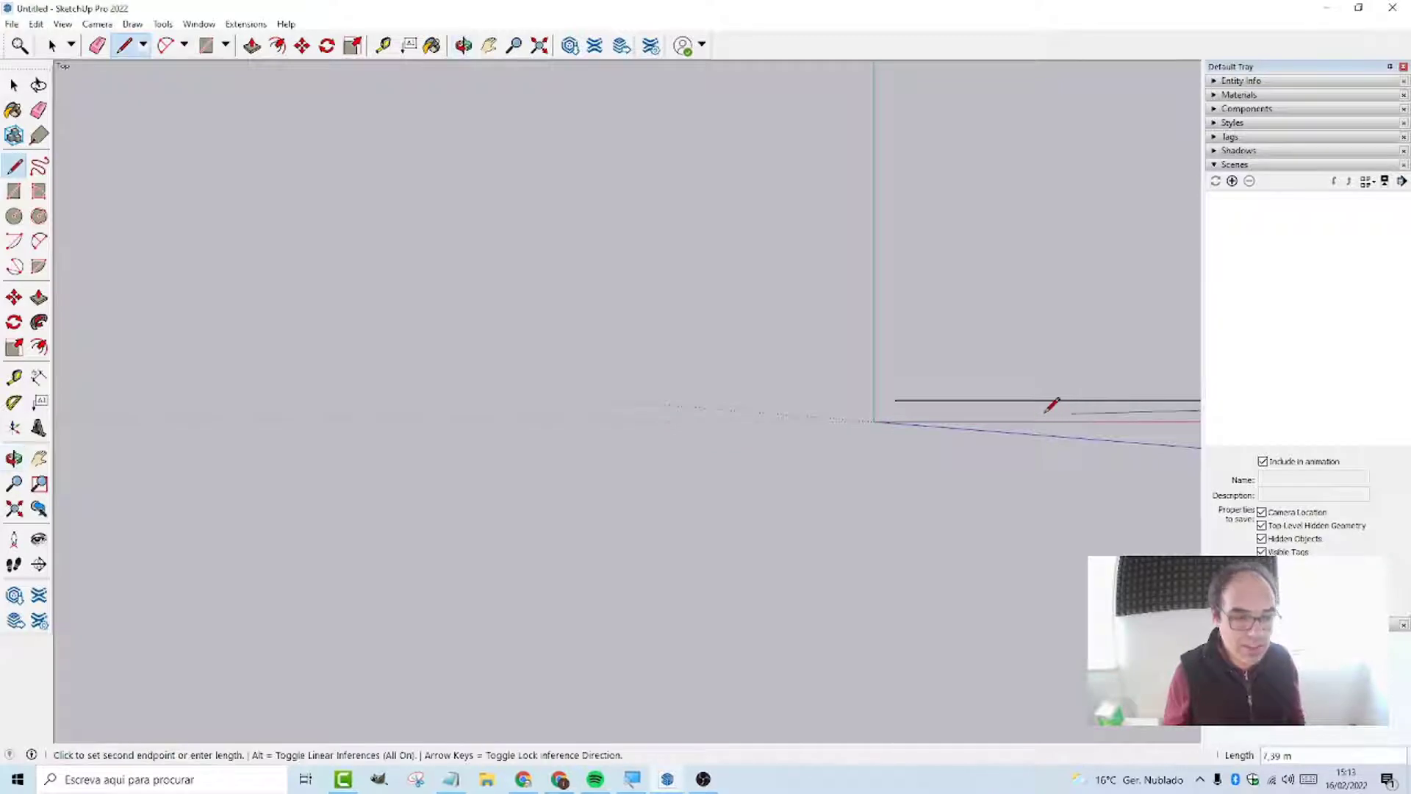
pyautogui.moveTo(1061, 409)
pyautogui.mouseDown(button='middle')
pyautogui.moveTo(510, 432)
pyautogui.moveTo(507, 576)
pyautogui.mouseUp(button='middle')
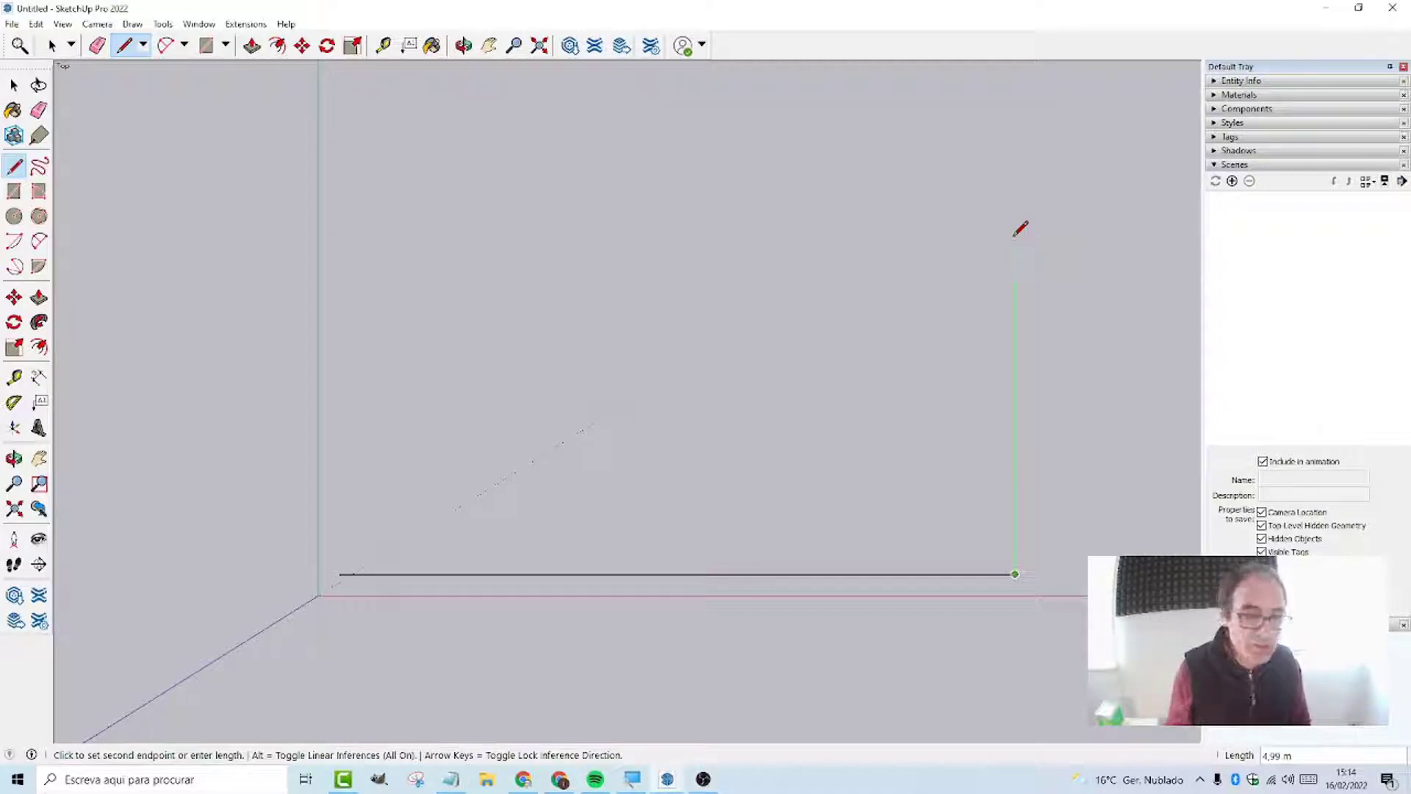
# Step: Draw the 6 m side and 10 m top edges, closing the rectangle at the start corner
pyautogui.press('Return')
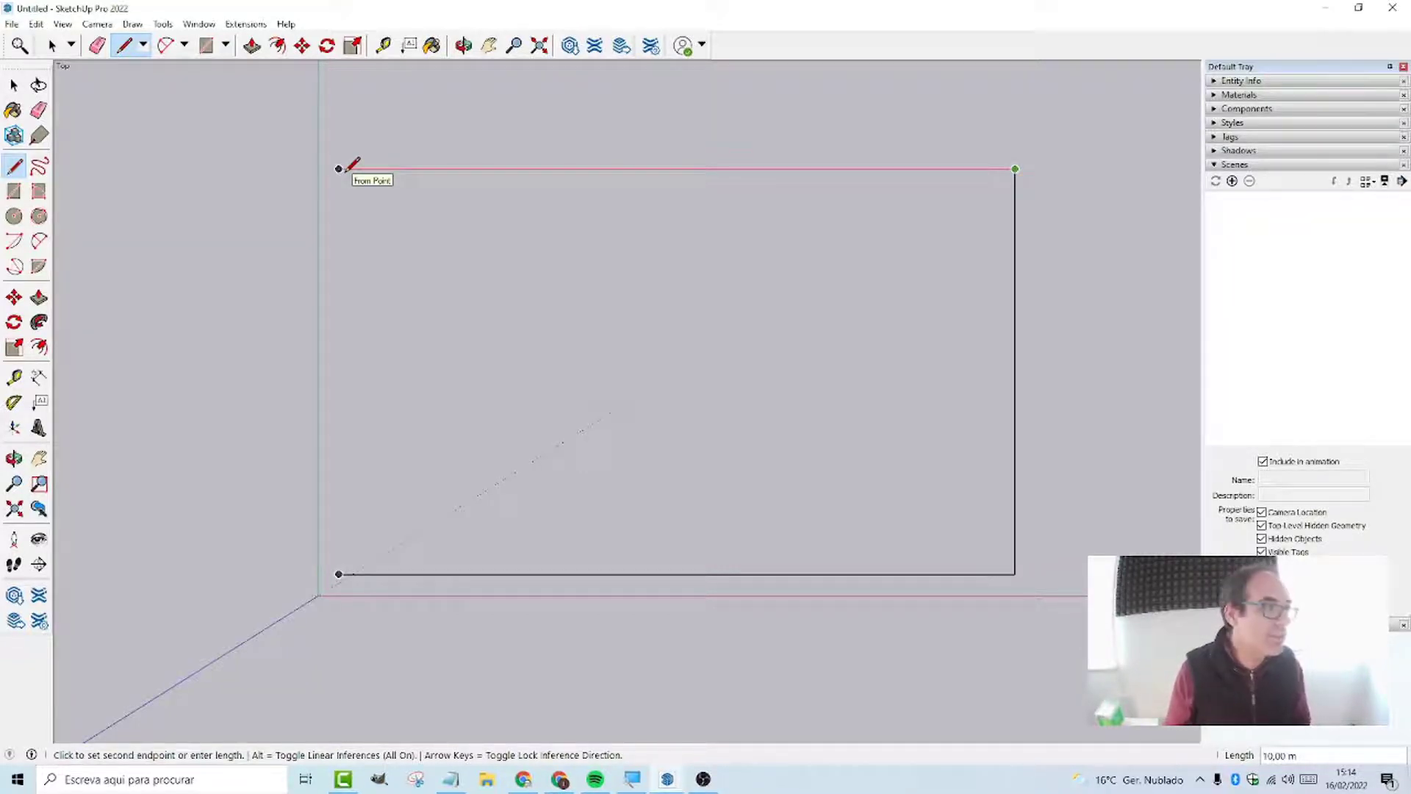
pyautogui.click(339, 169)
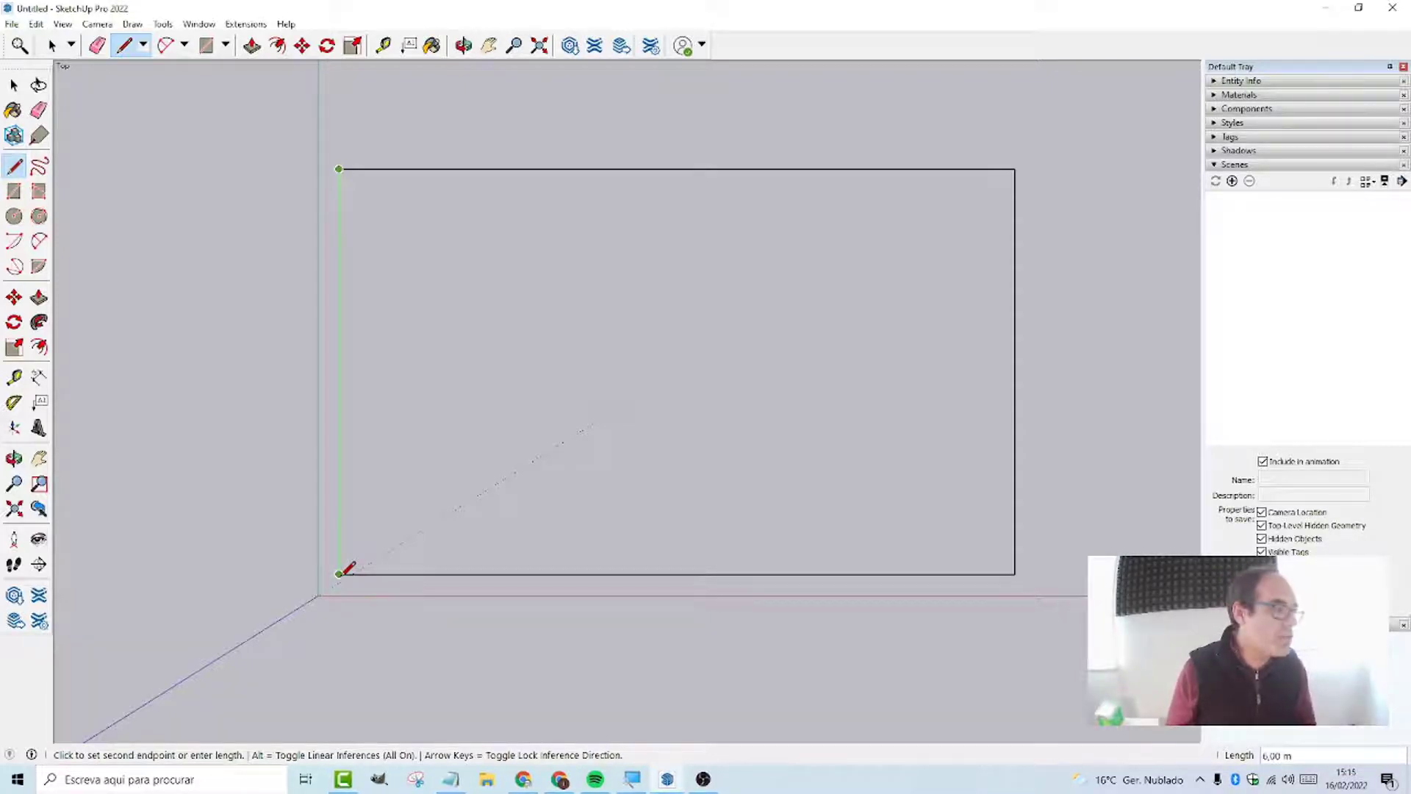
pyautogui.click(340, 573)
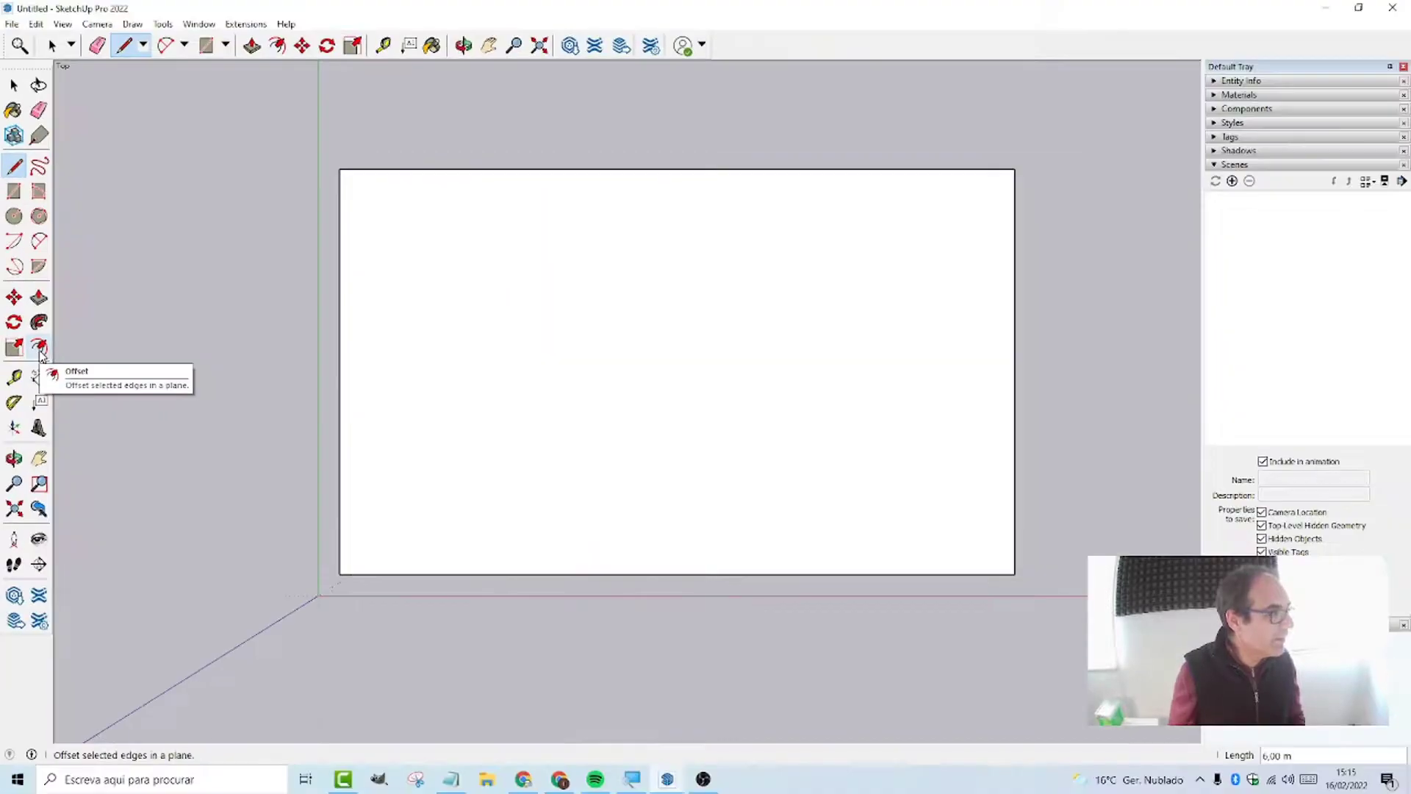
# Step: Offset the floor rectangle's edges 0.3 m inward to mark the wall thickness
pyautogui.click(41, 347)
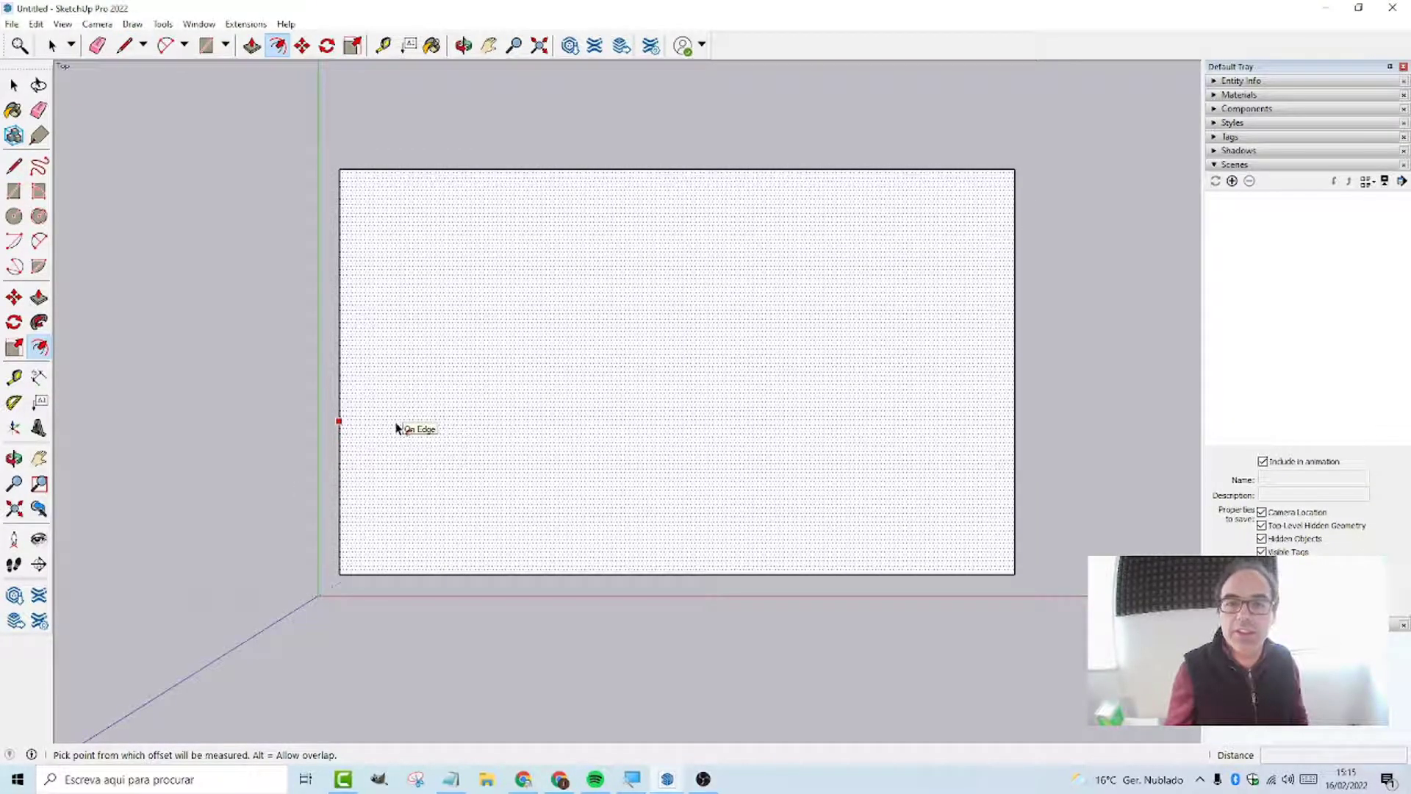
pyautogui.click(345, 406)
pyautogui.write('0,3')
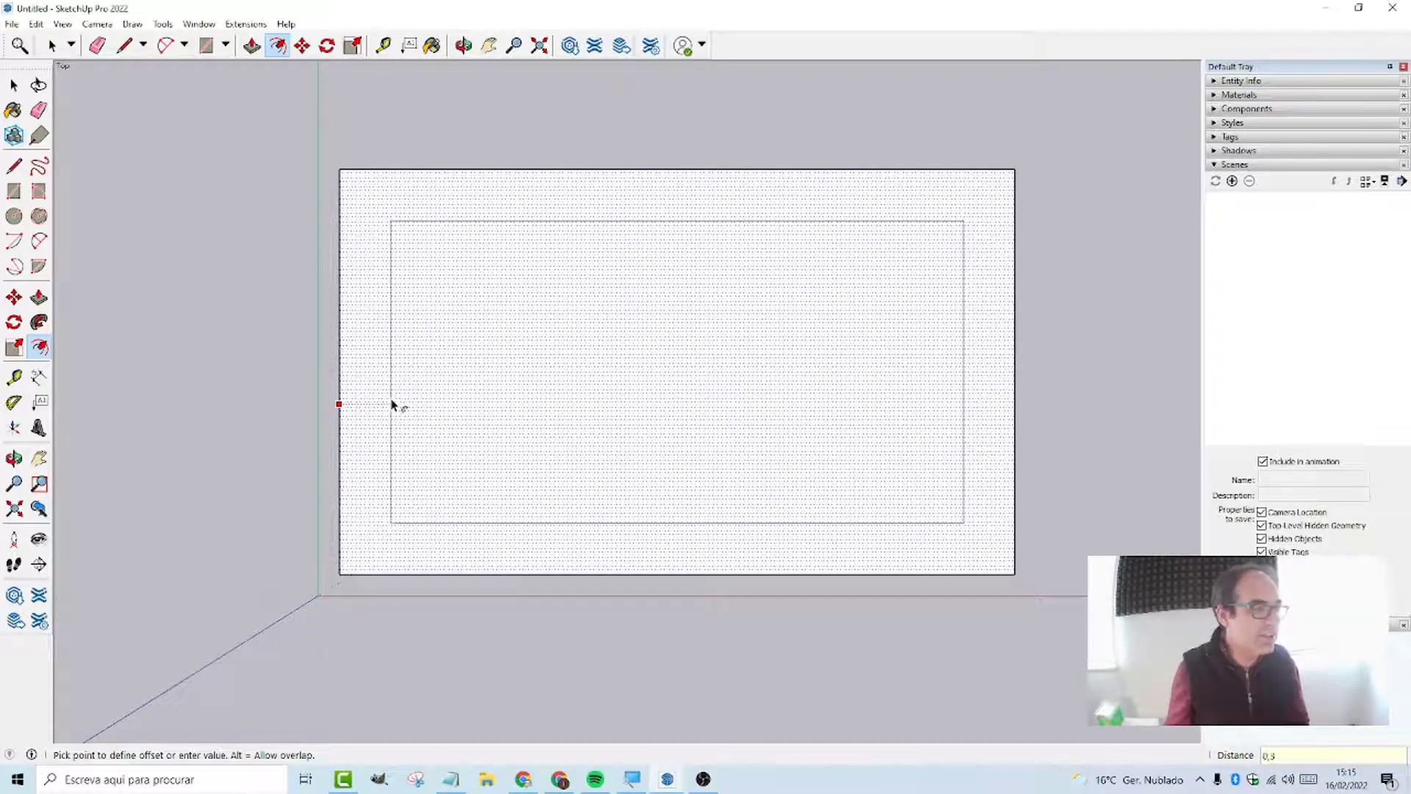
pyautogui.press('Return')
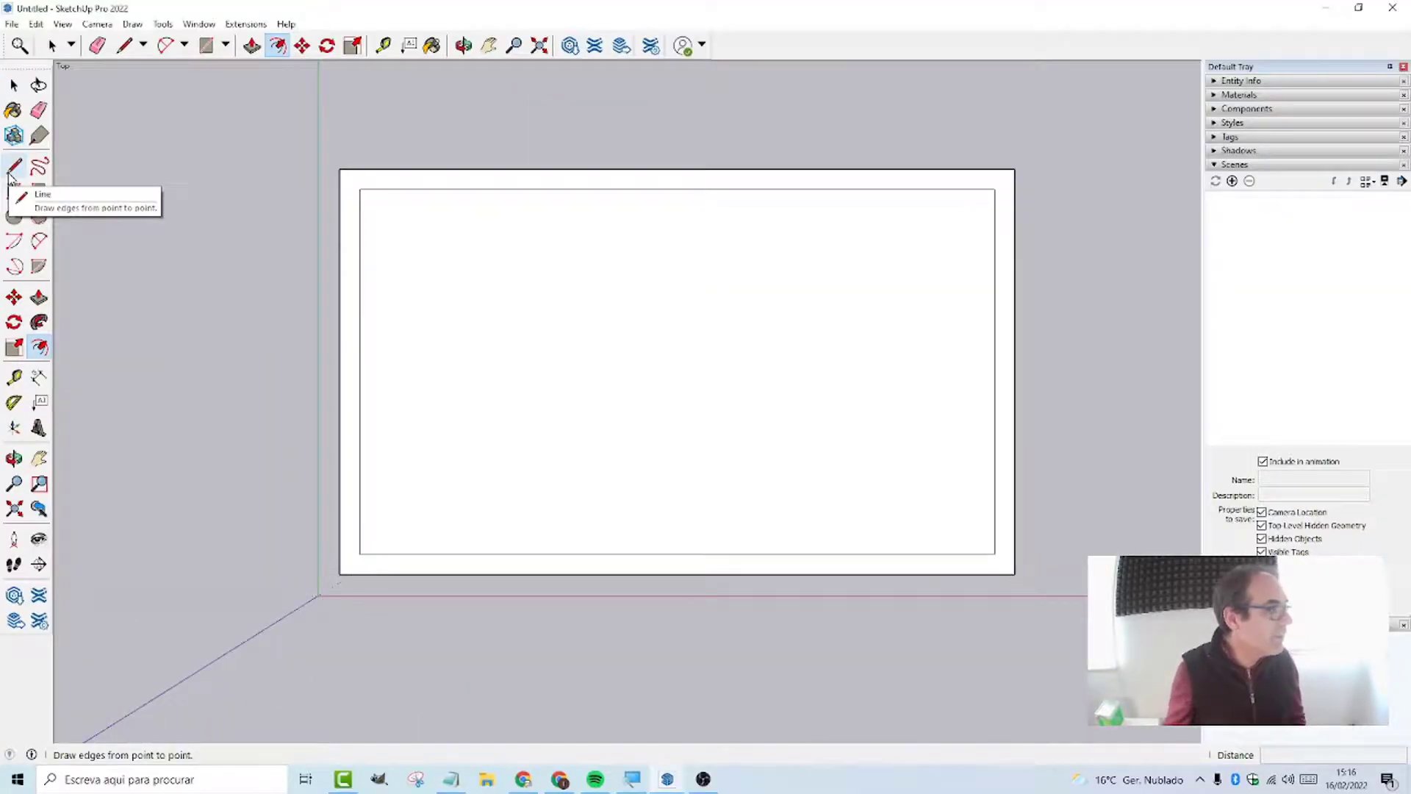
# Step: Mark 3,1 m in from the inner top-left corner and draw a 3,5 m wall line down
pyautogui.click(10, 174)
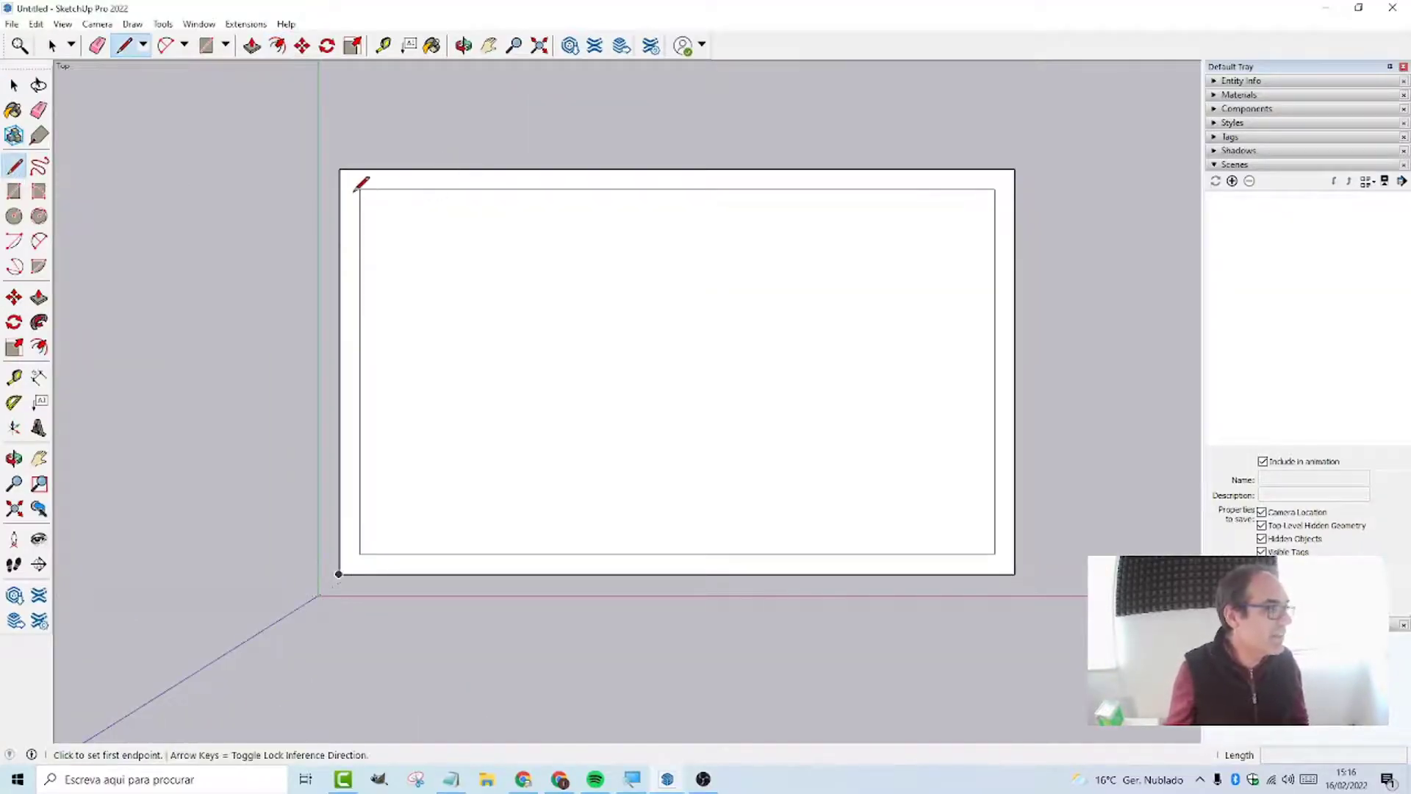
pyautogui.click(359, 188)
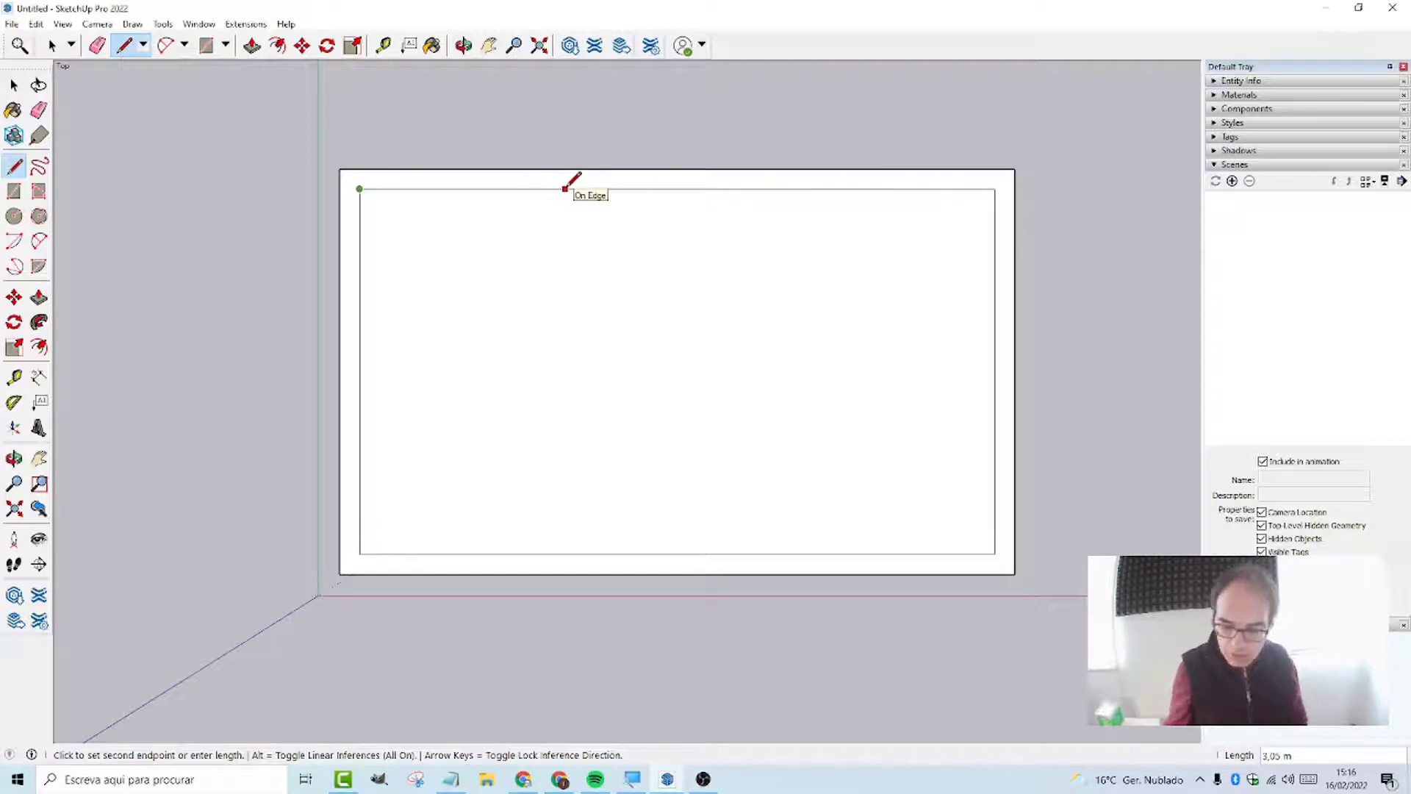
pyautogui.write('3,1')
pyautogui.press('Escape')
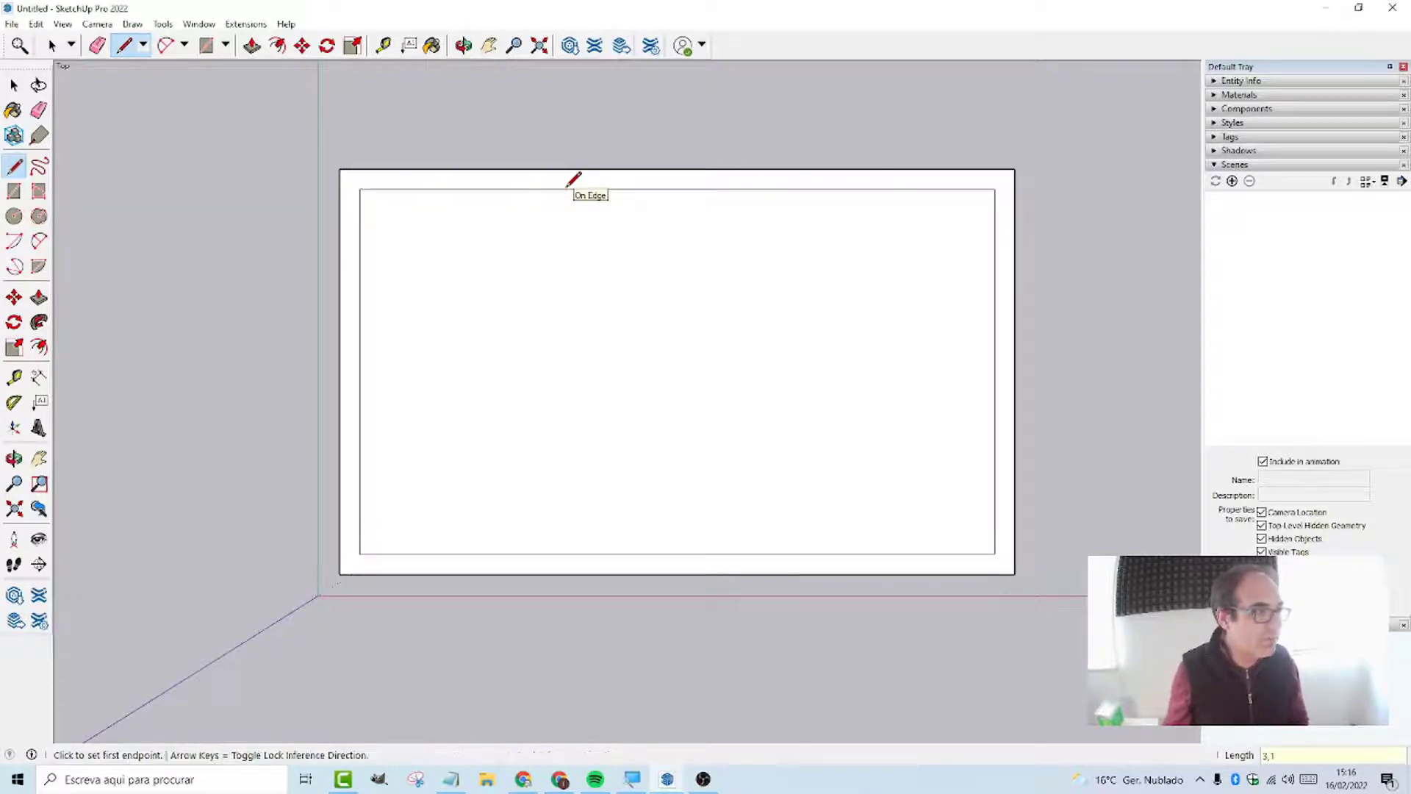
pyautogui.click(359, 189)
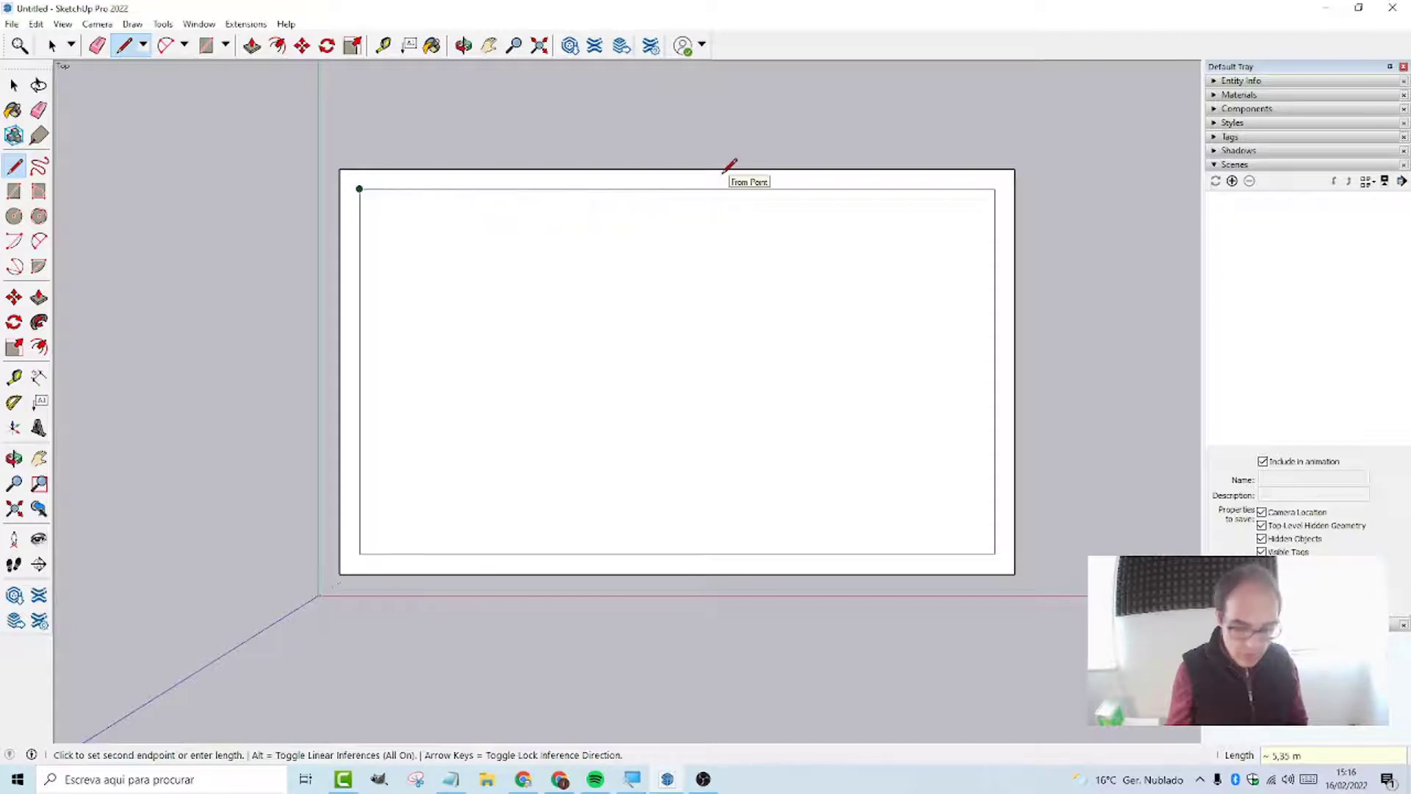
pyautogui.write('1')
pyautogui.press('Return')
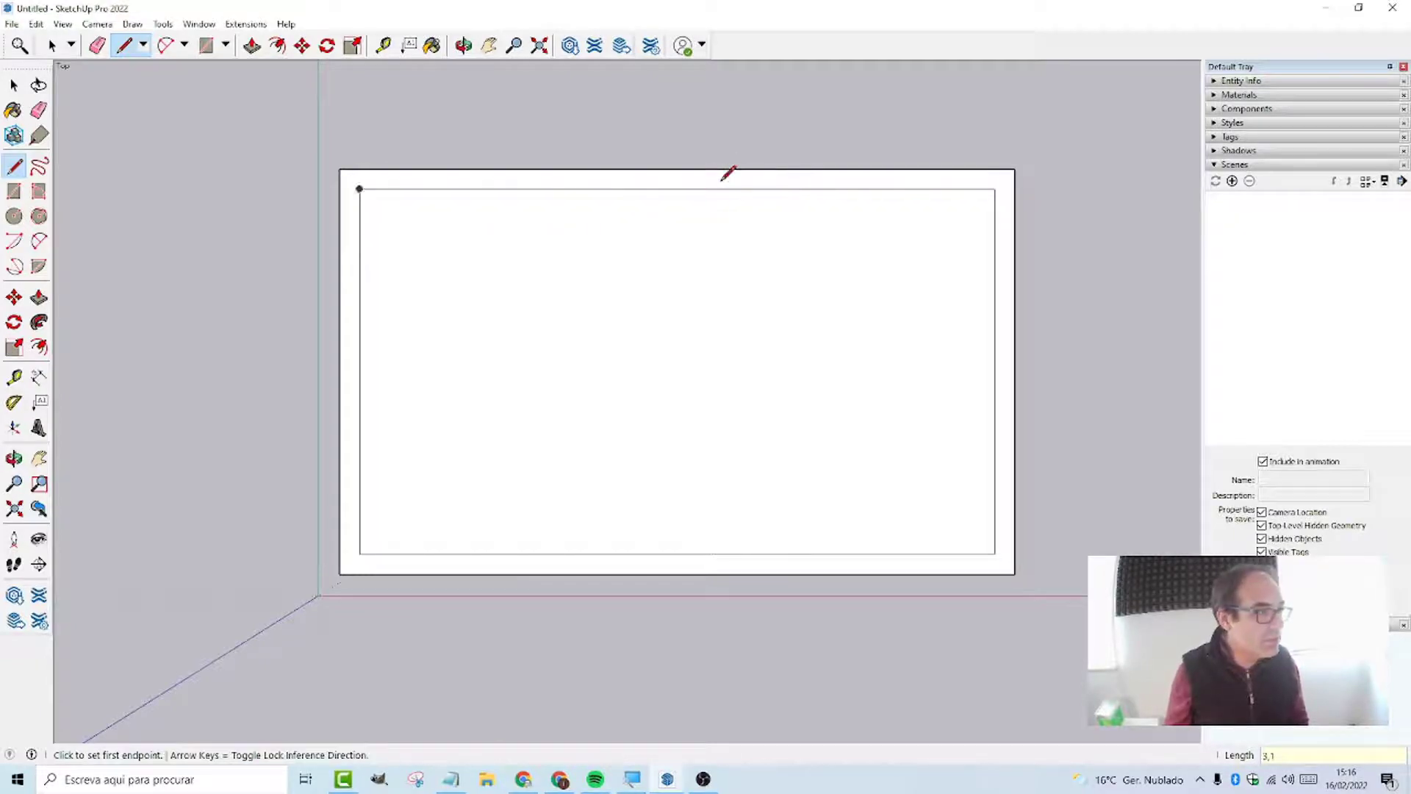
pyautogui.click(569, 189)
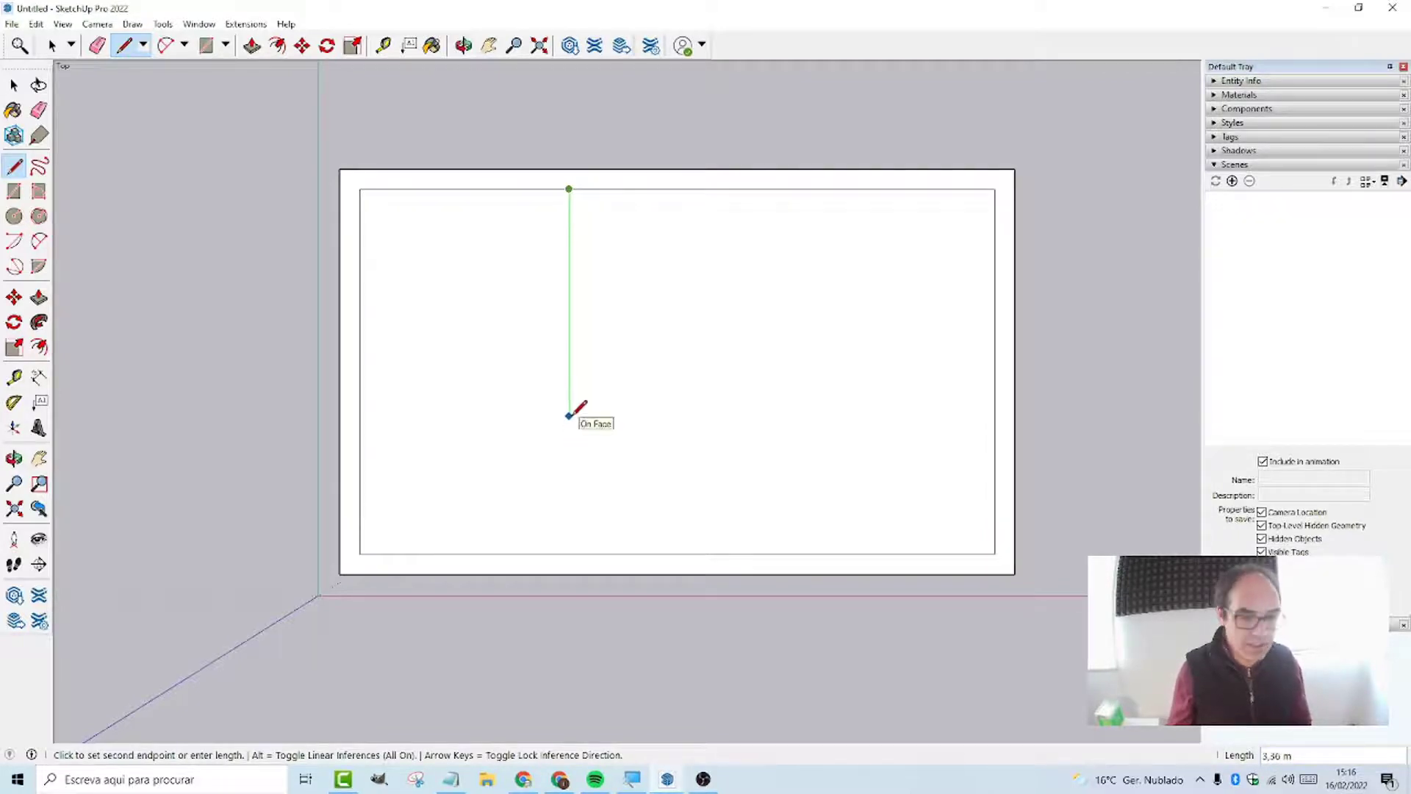
pyautogui.write('3,5')
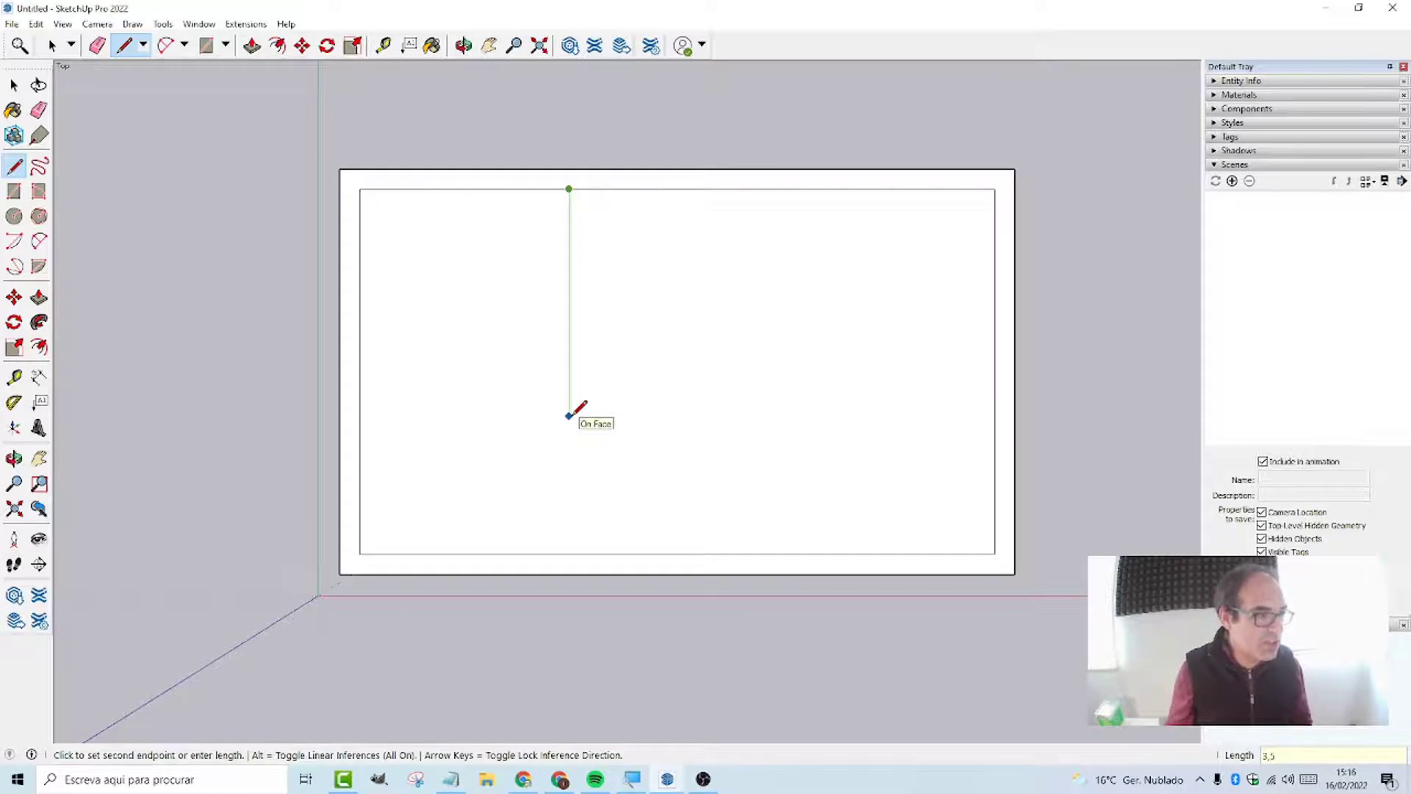
pyautogui.press('Return')
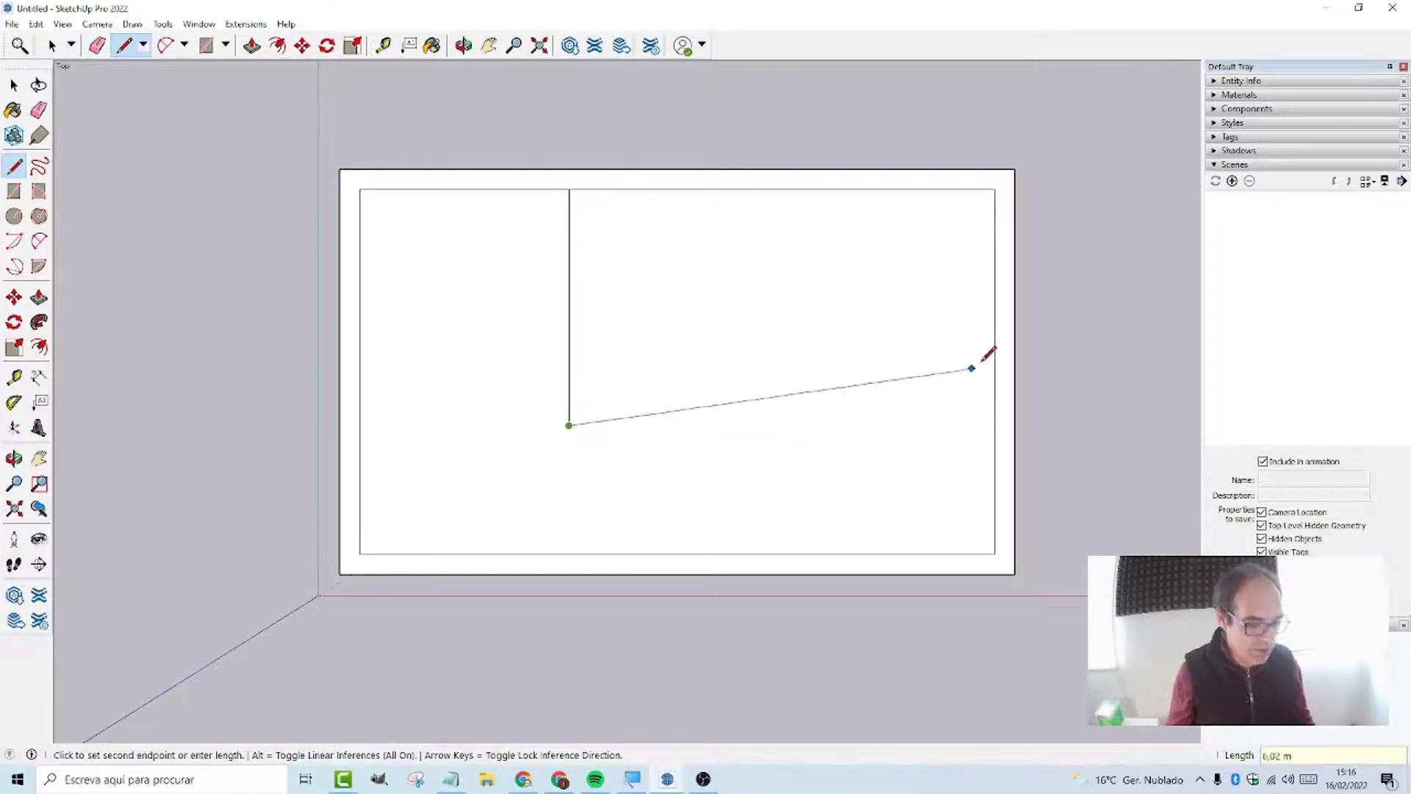
pyautogui.press('Escape')
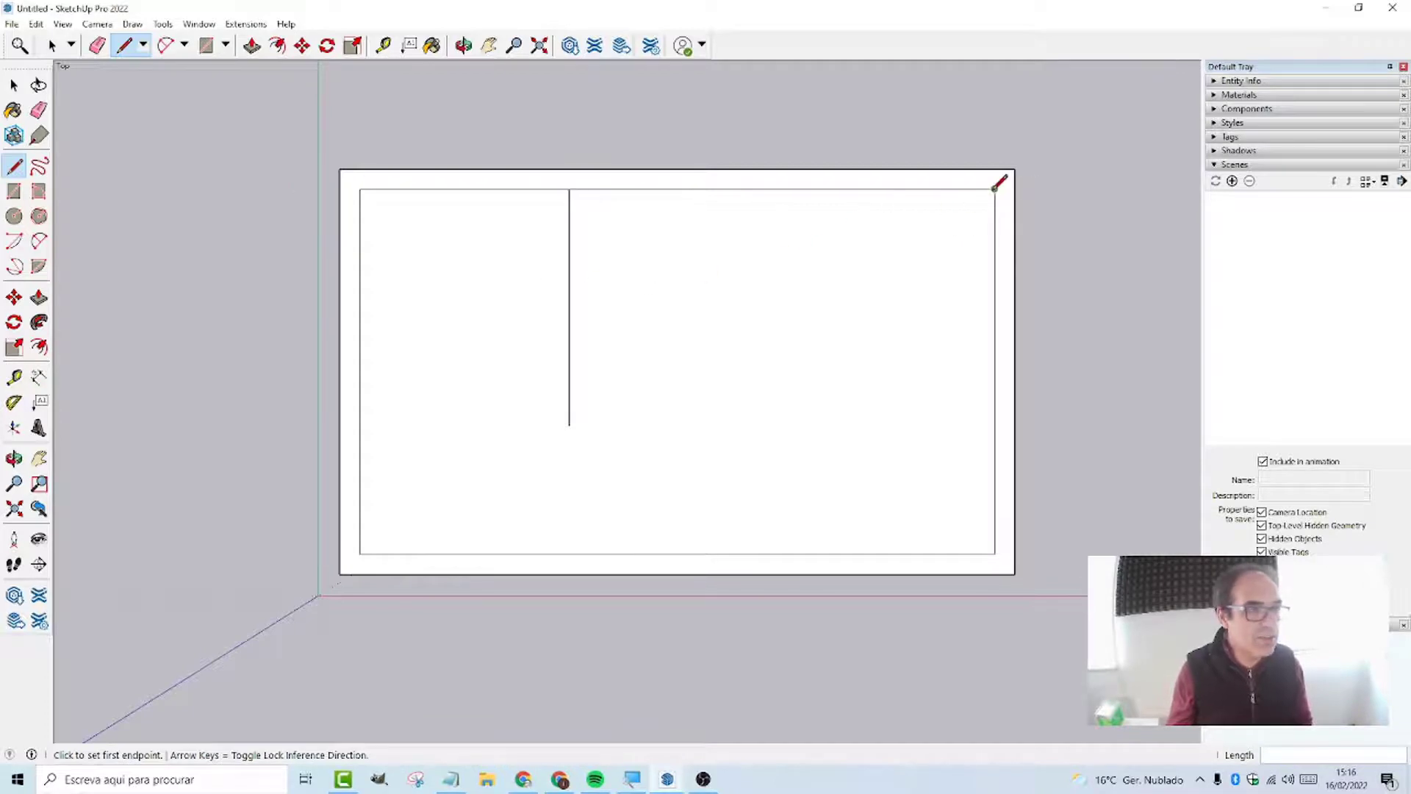
# Step: Mark 3,1 m from the top-right corner, draw the second wall line and close the room's bottom edge
pyautogui.click(993, 189)
pyautogui.write('3,')
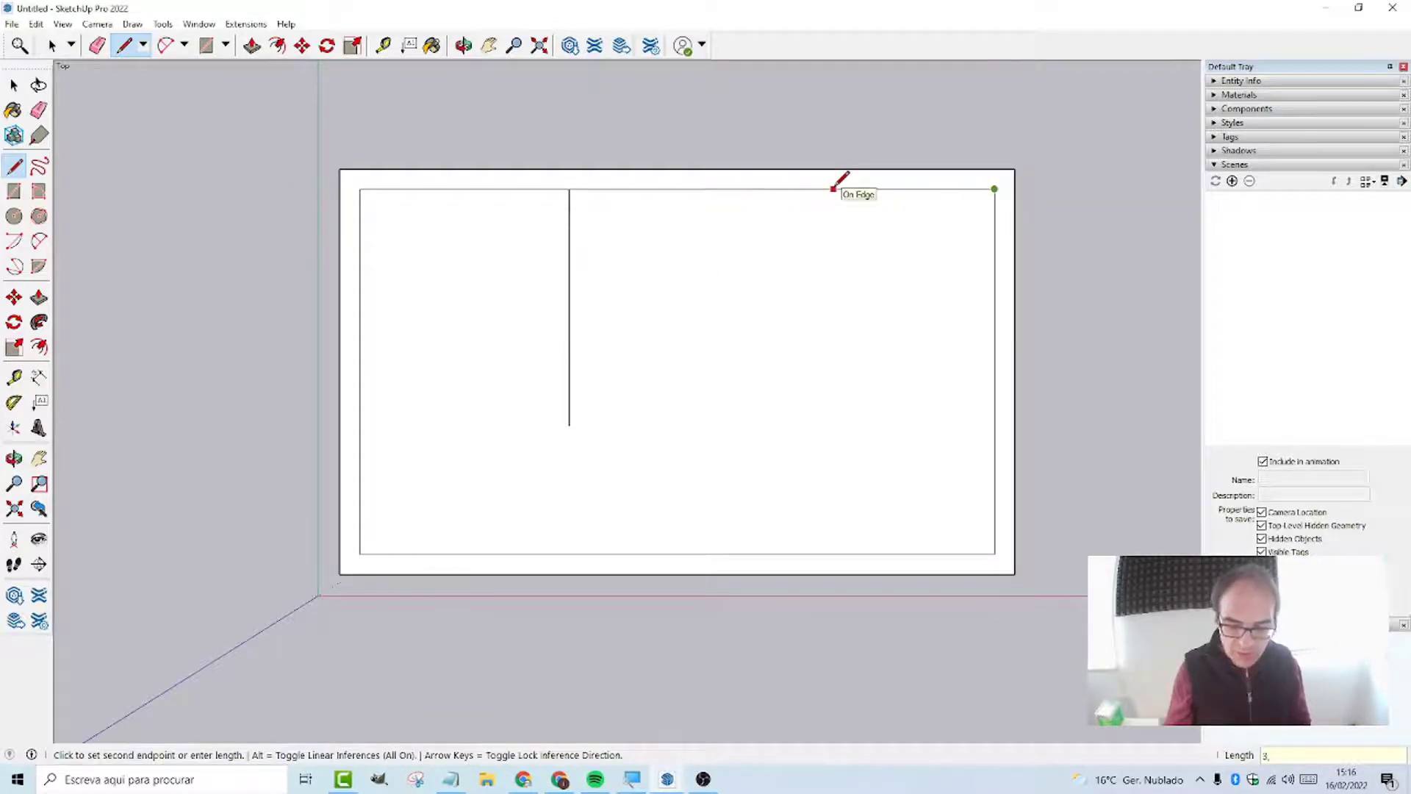
pyautogui.write('1')
pyautogui.press('Return')
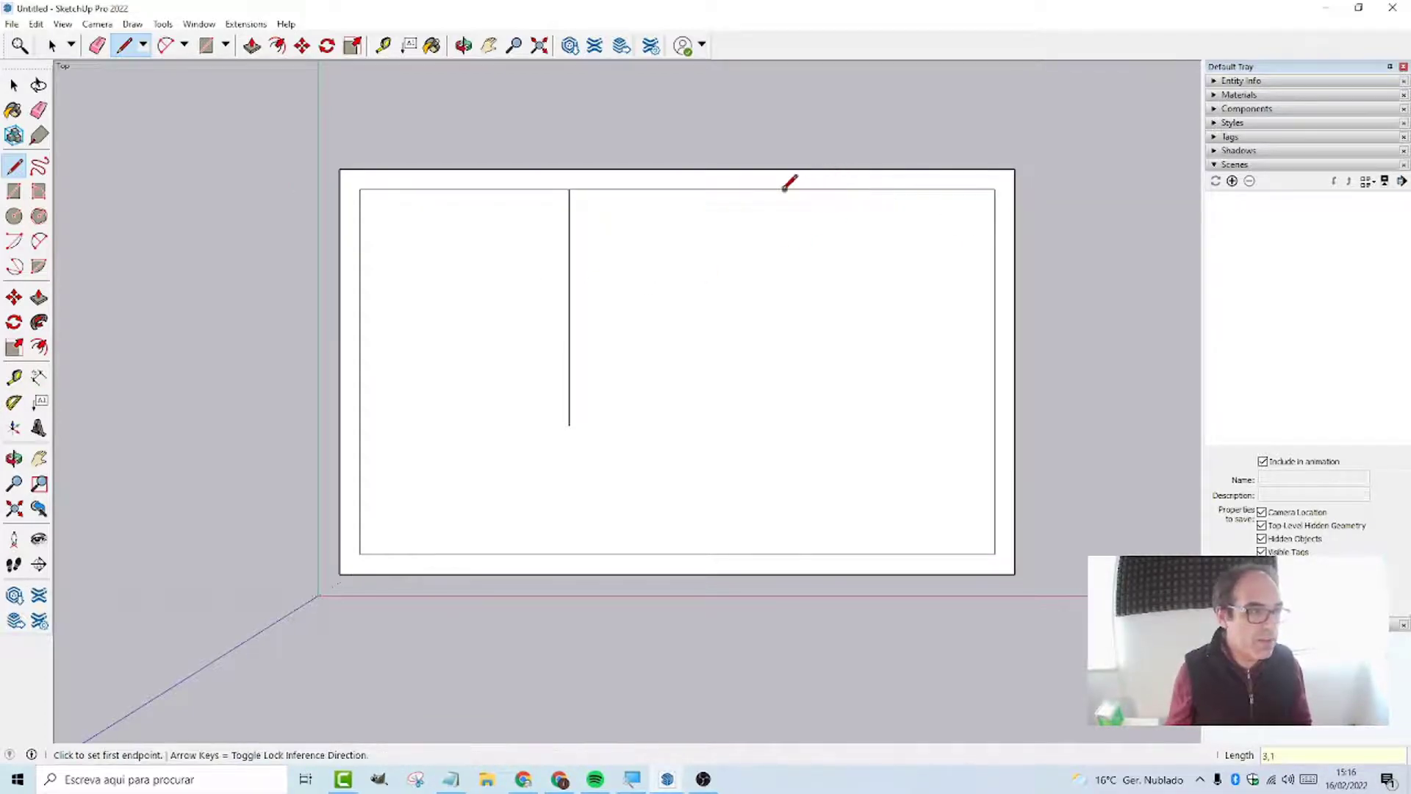
pyautogui.click(785, 189)
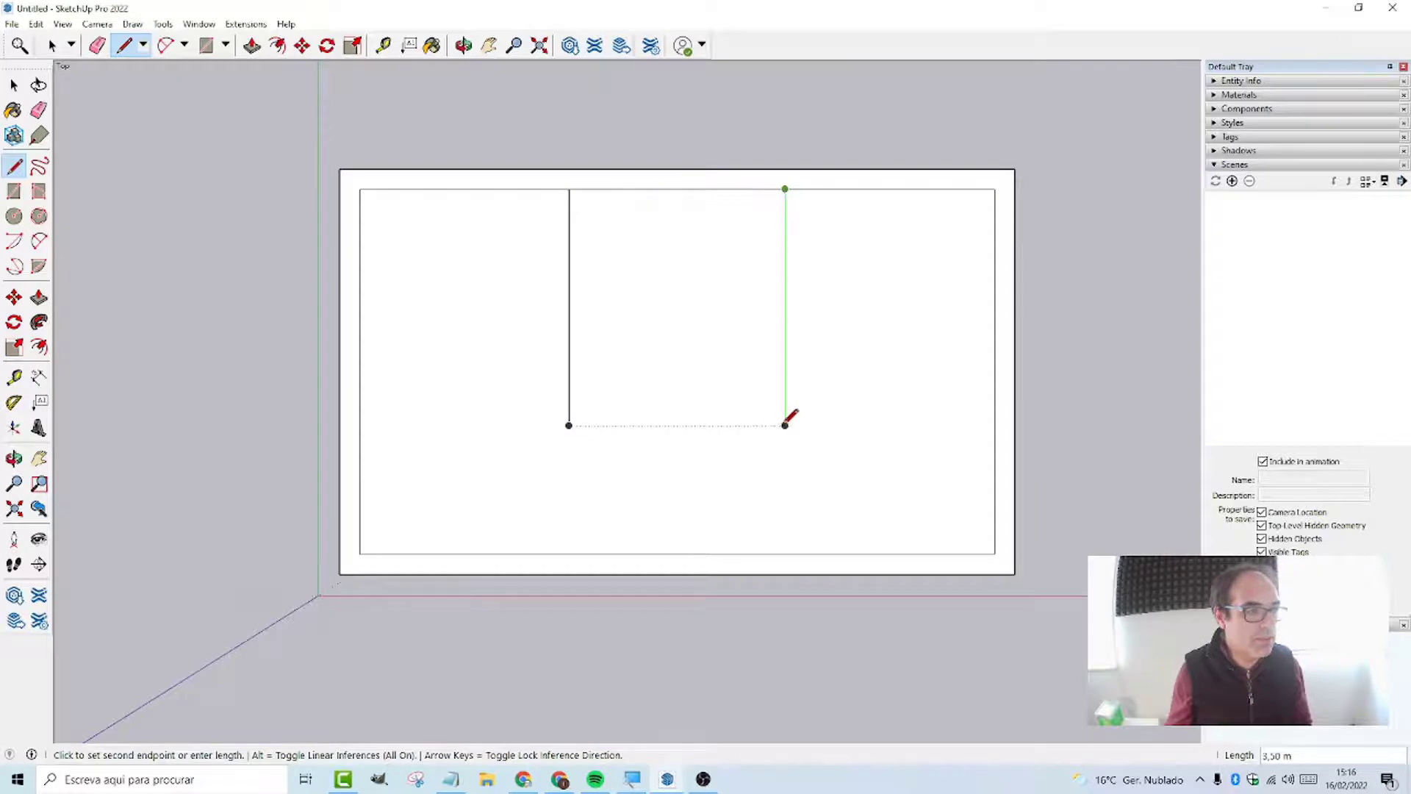
pyautogui.click(785, 425)
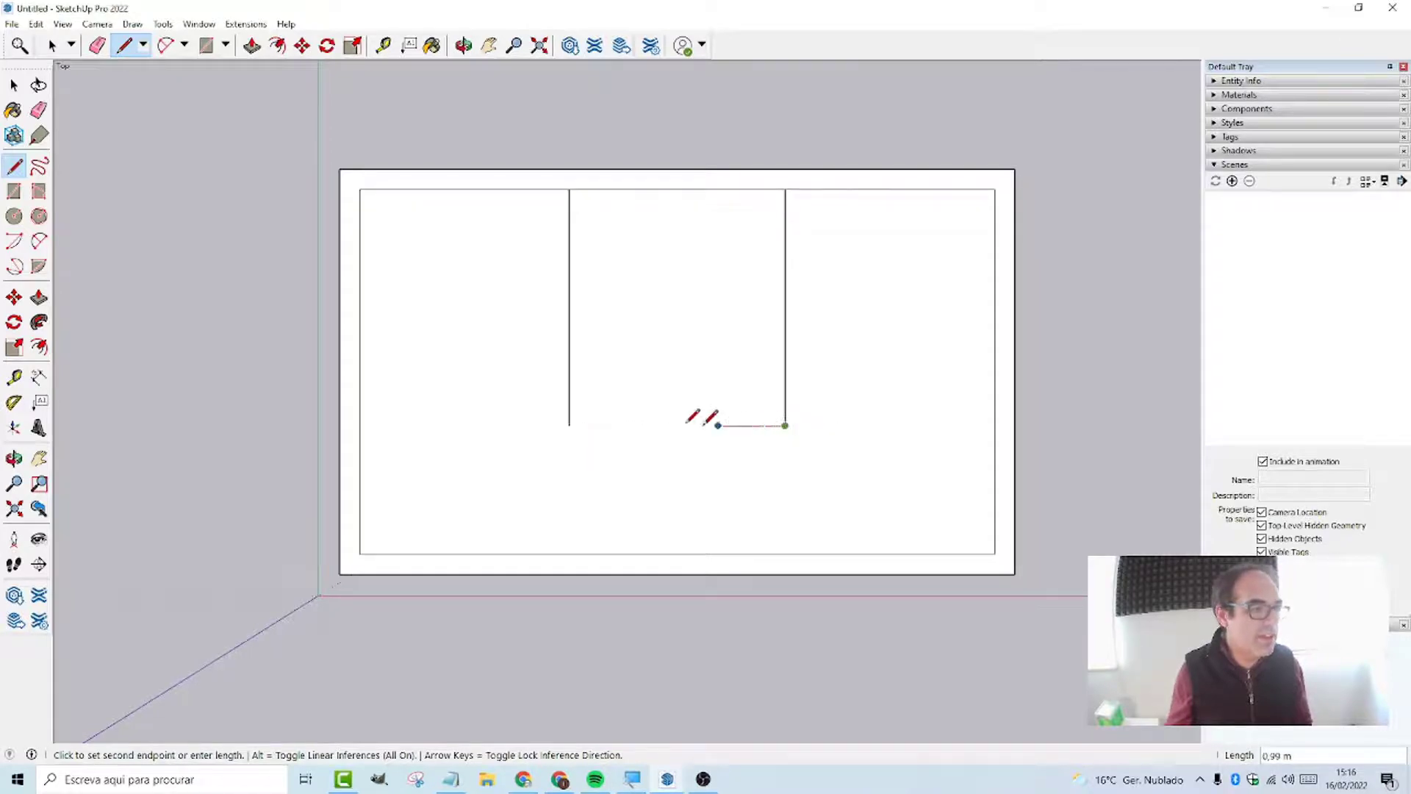
pyautogui.click(569, 425)
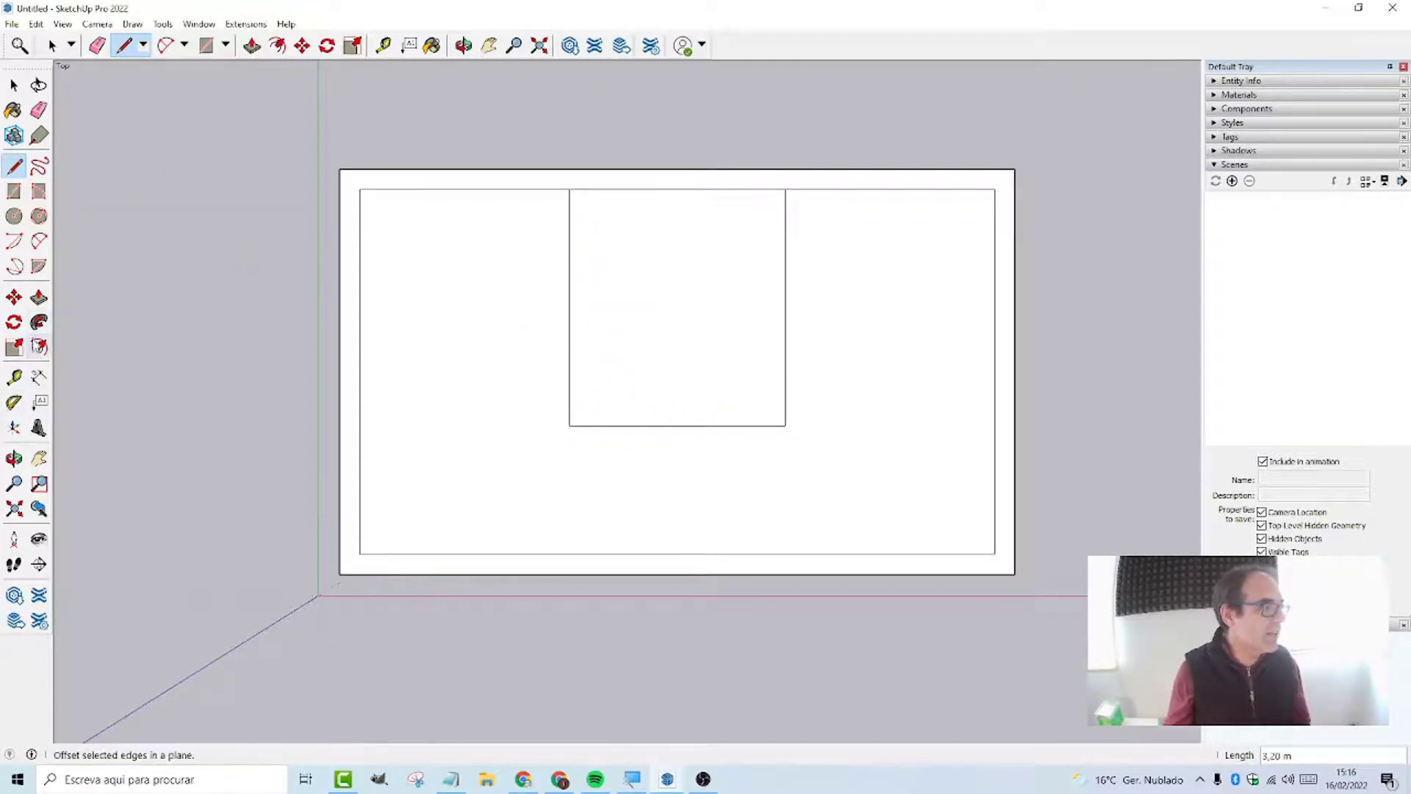
pyautogui.click(39, 348)
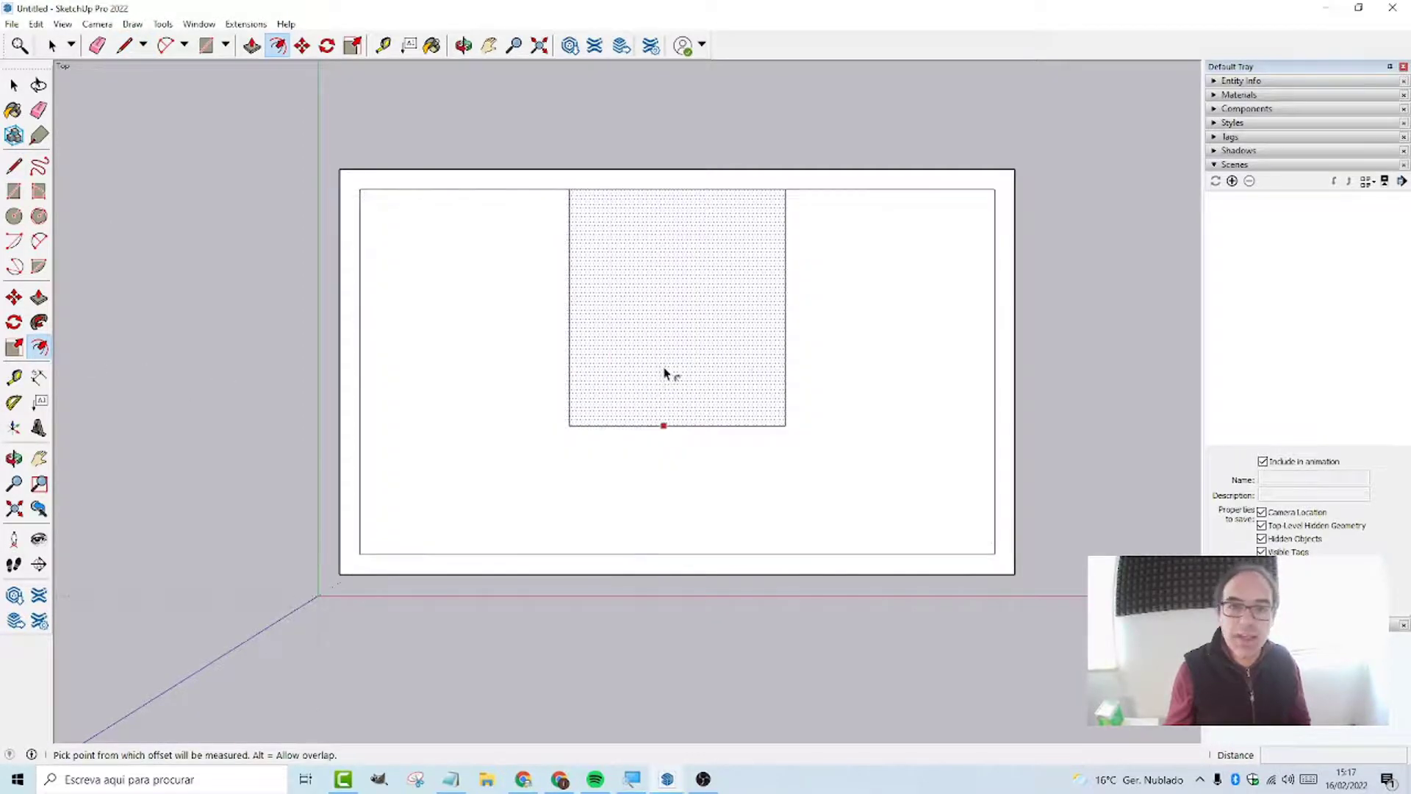
pyautogui.click(574, 357)
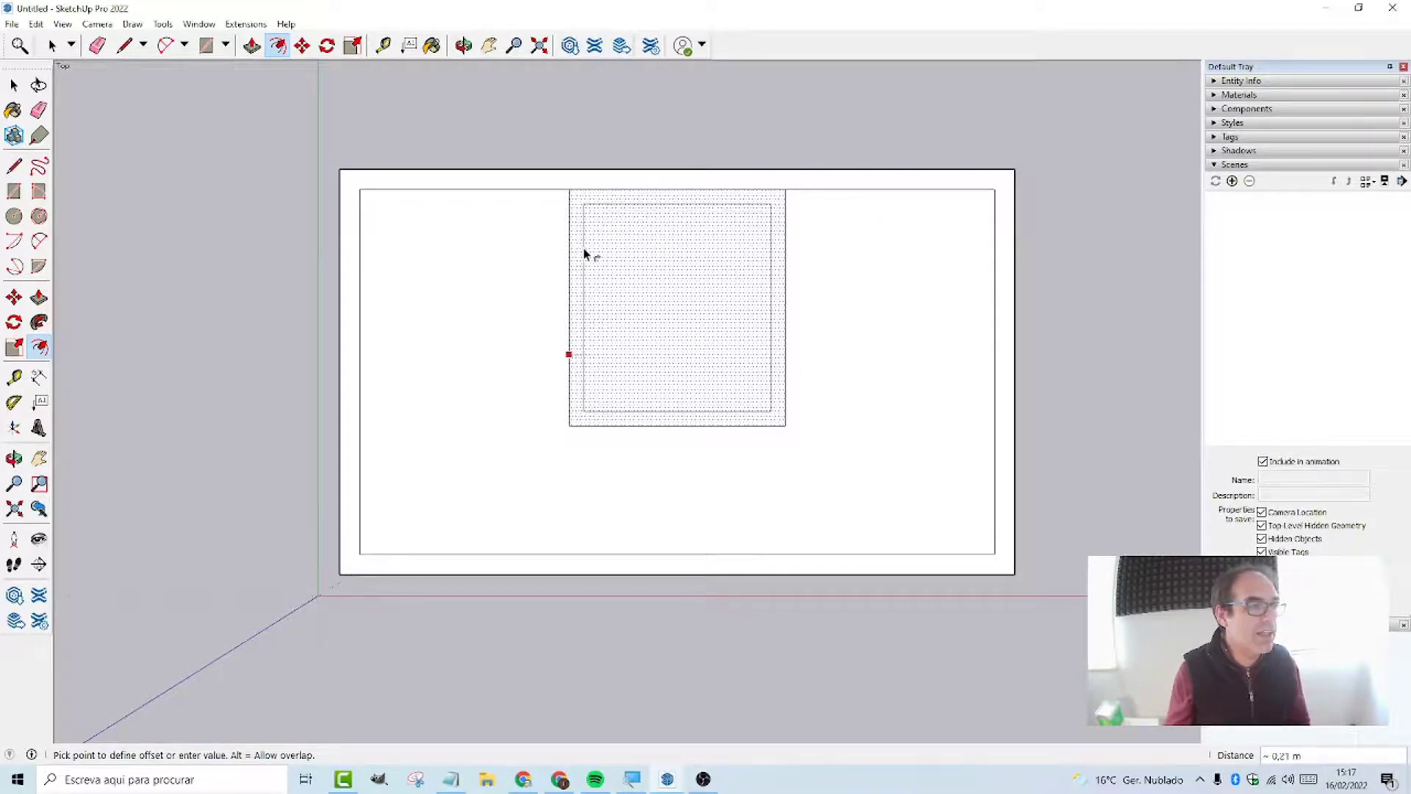
pyautogui.click(586, 254)
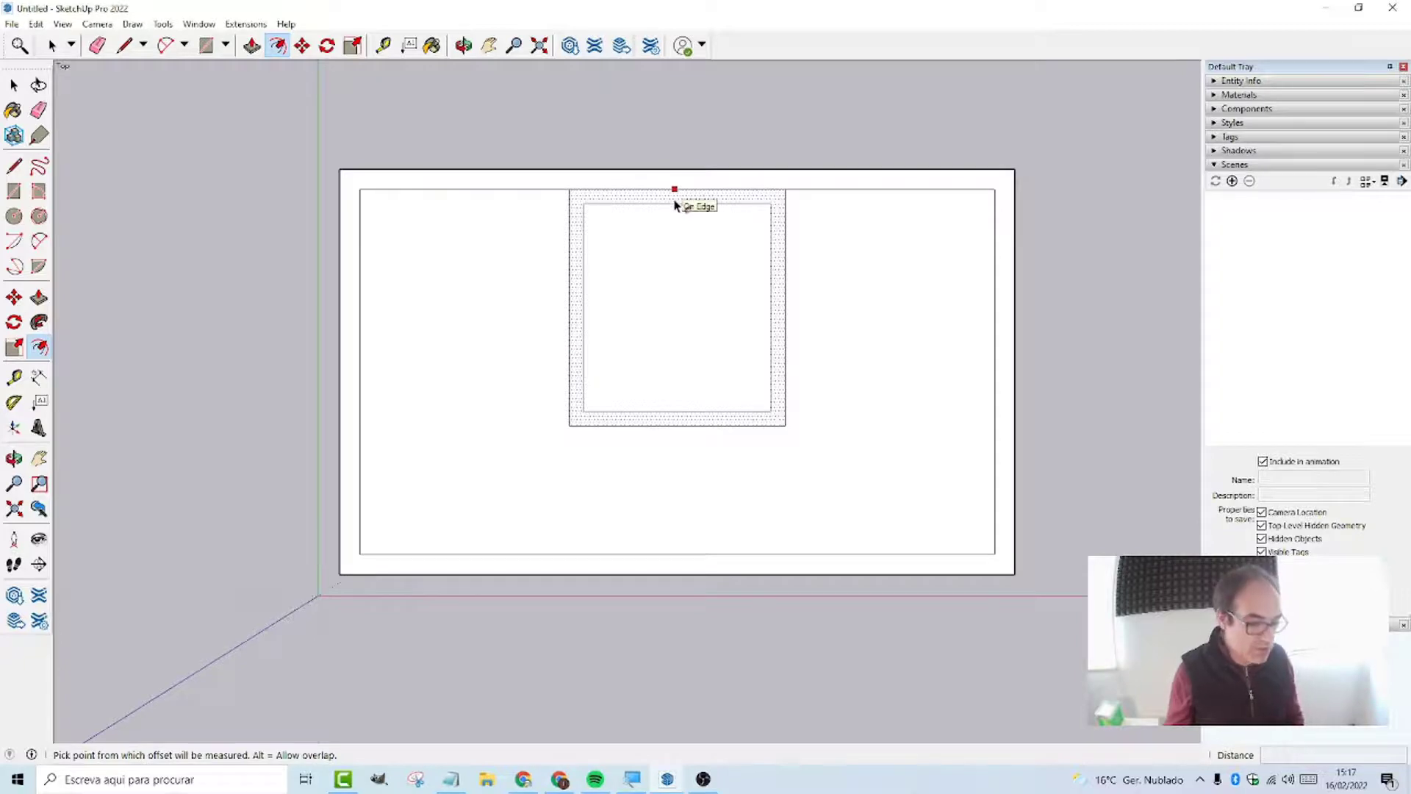
pyautogui.hotkey('ctrl', 'z')
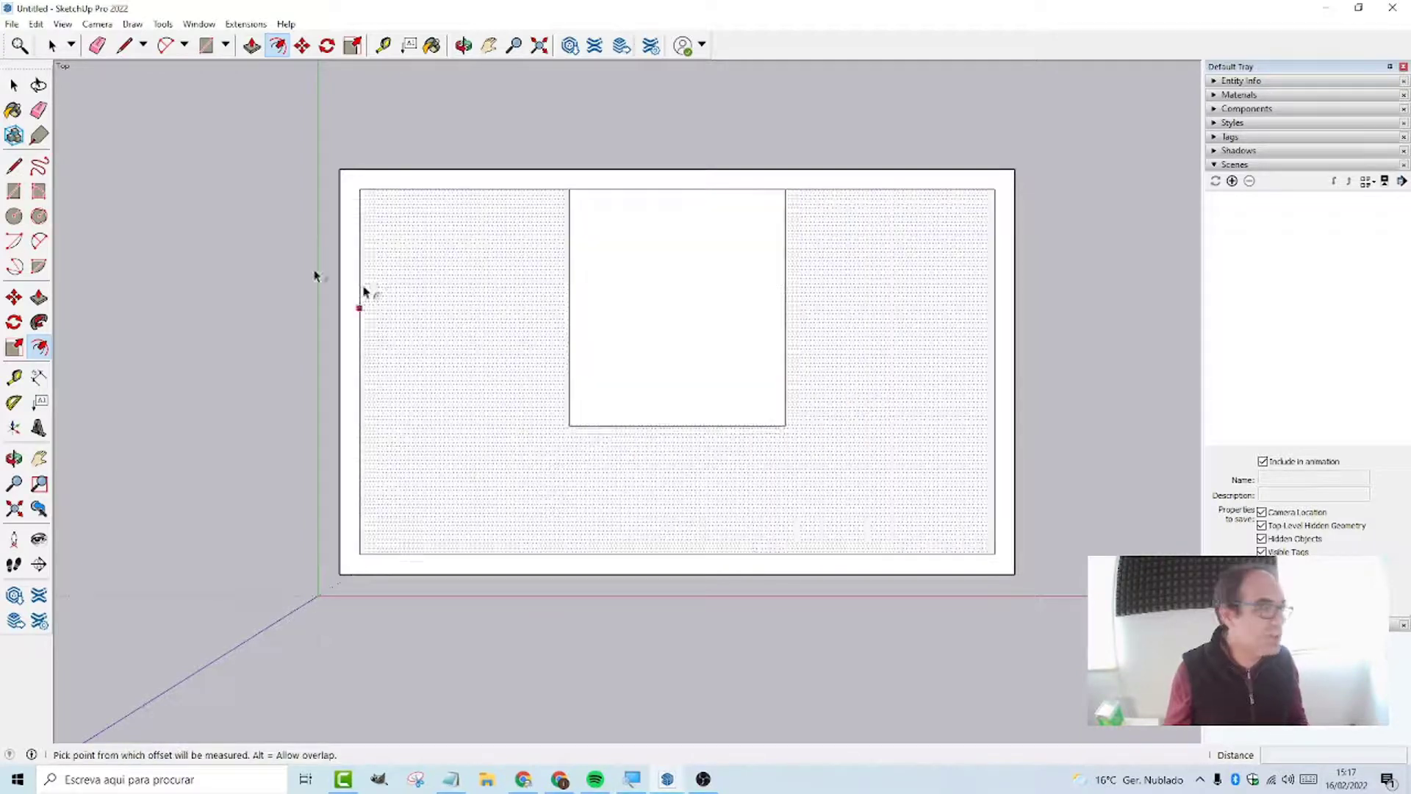
pyautogui.click(14, 86)
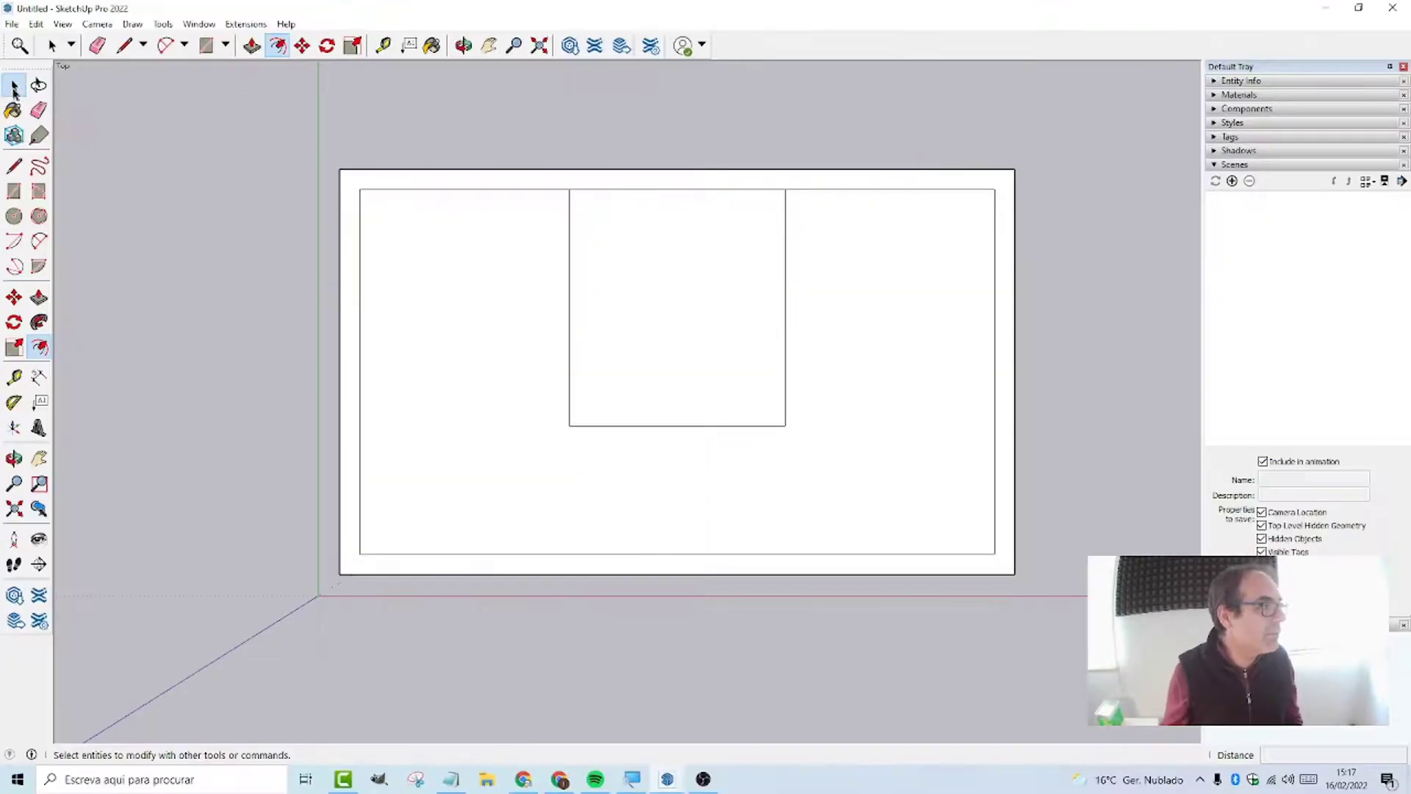
# Step: Offset the room's left, bottom and right edges 0,15 m inward as wall thickness
pyautogui.click(570, 376)
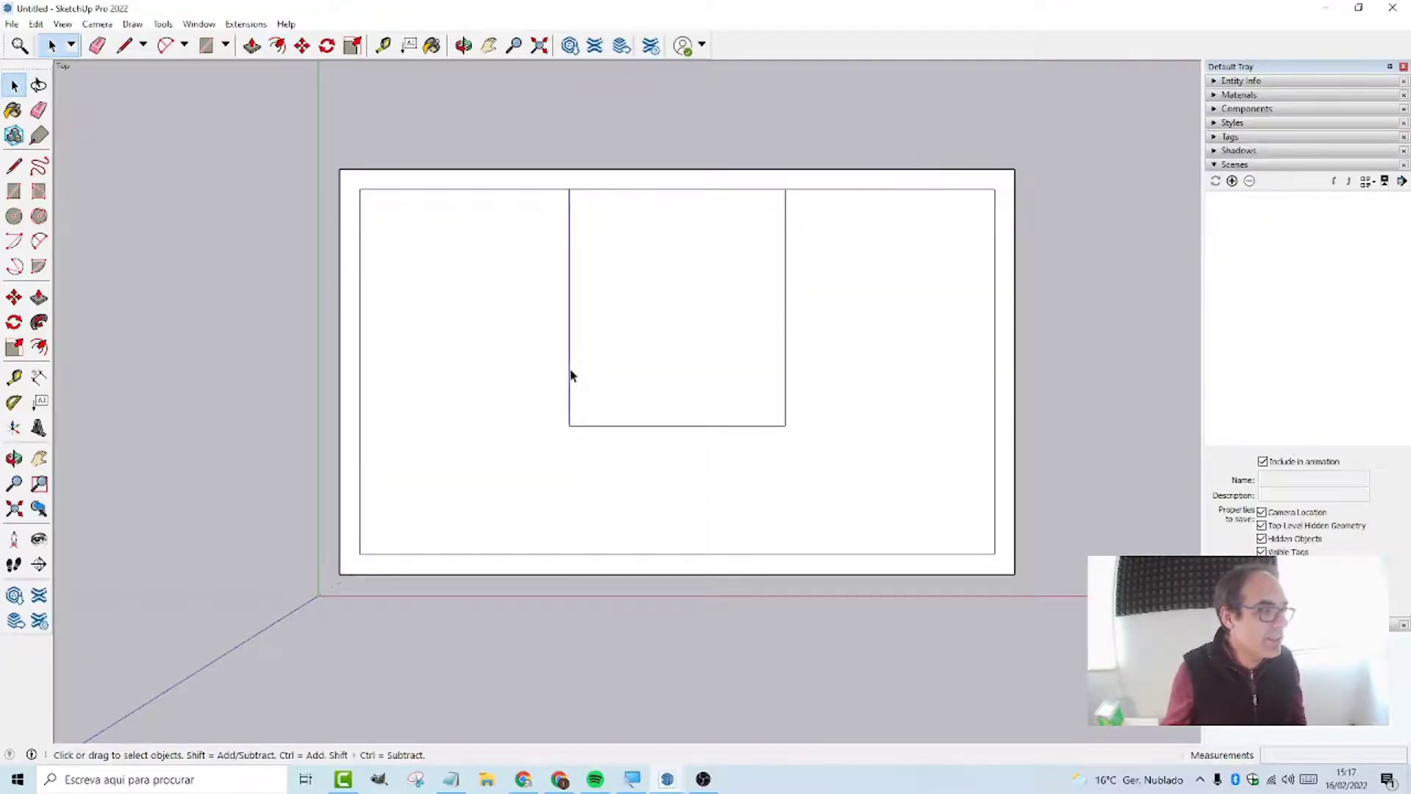
pyautogui.keyDown('shift'); pyautogui.click(607, 426); pyautogui.keyUp('shift')
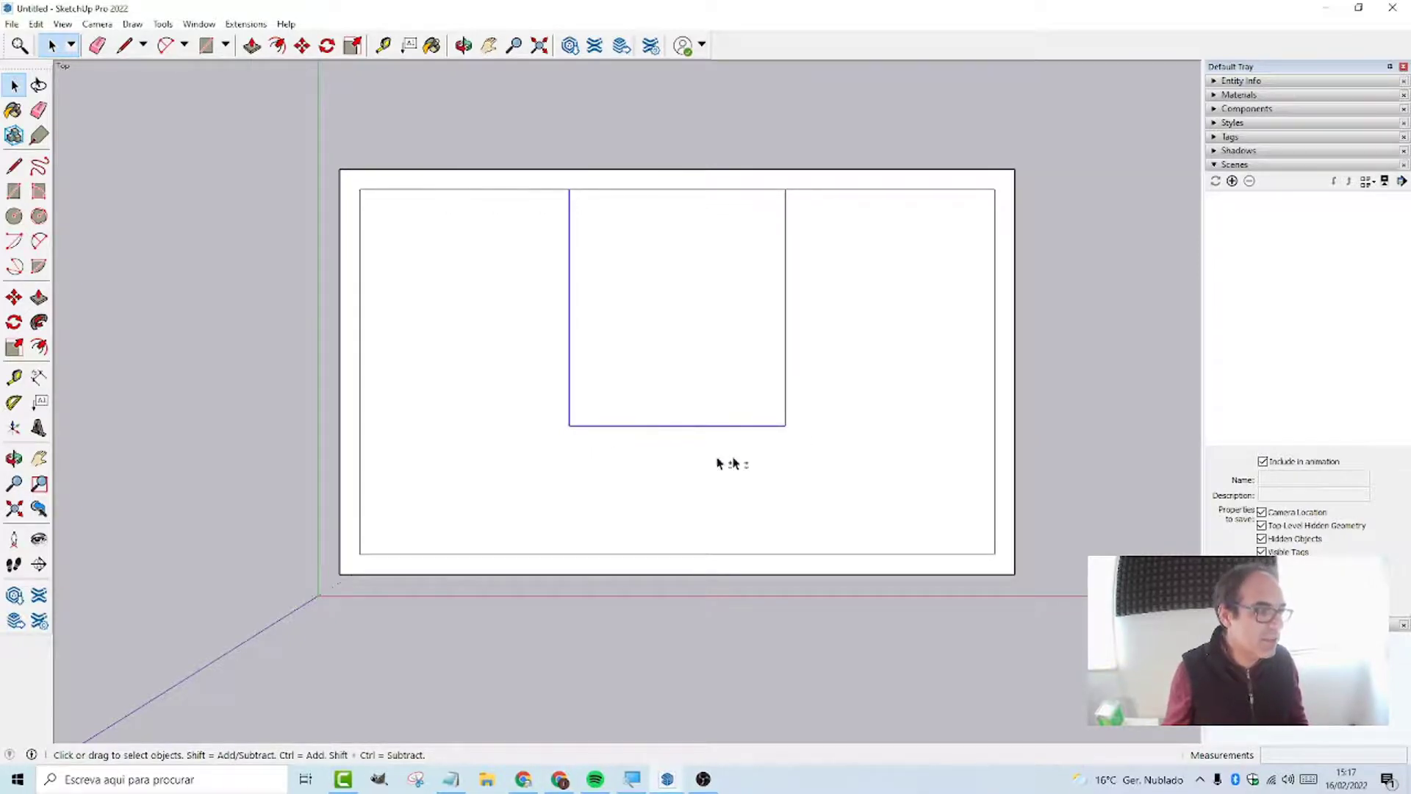
pyautogui.keyDown('shift'); pyautogui.click(785, 401); pyautogui.keyUp('shift')
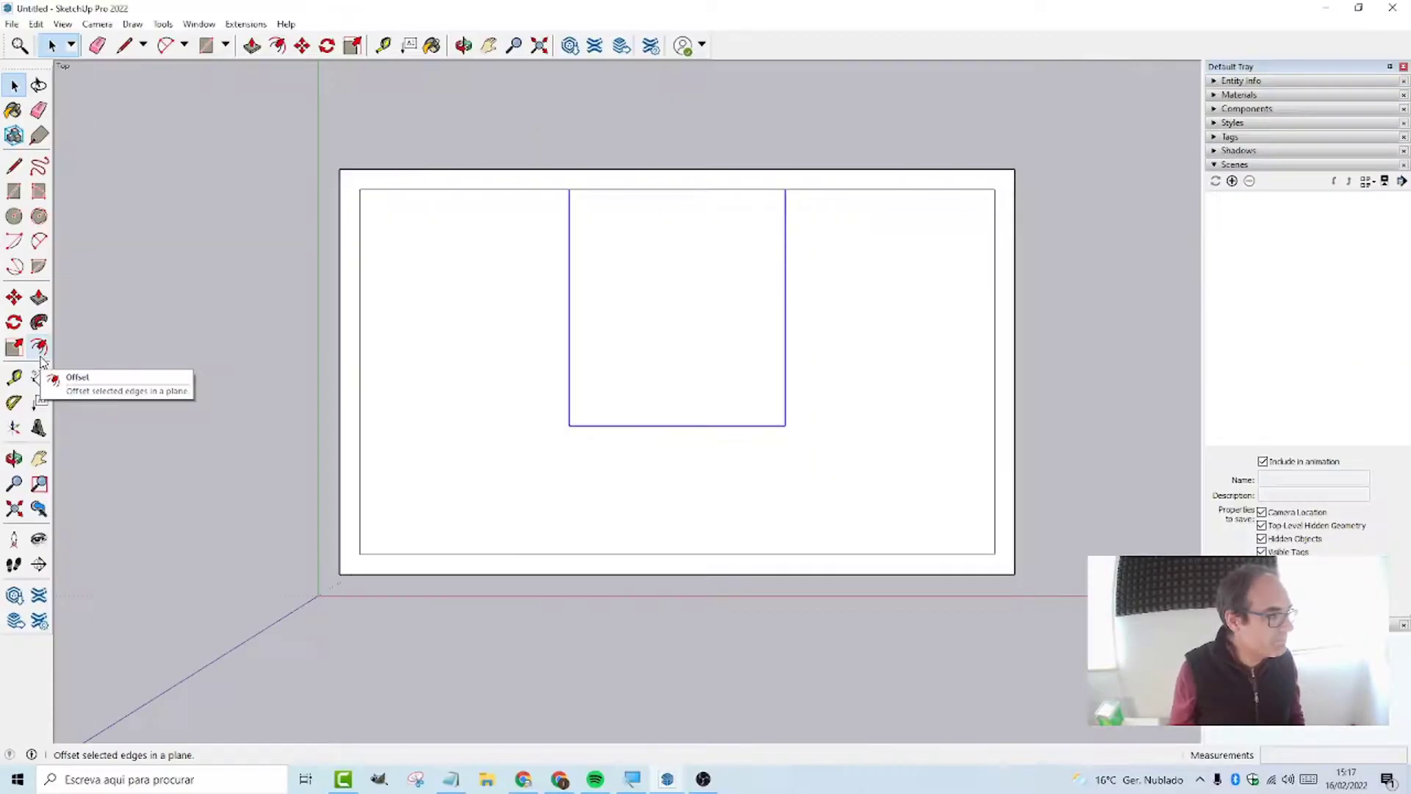
pyautogui.click(39, 354)
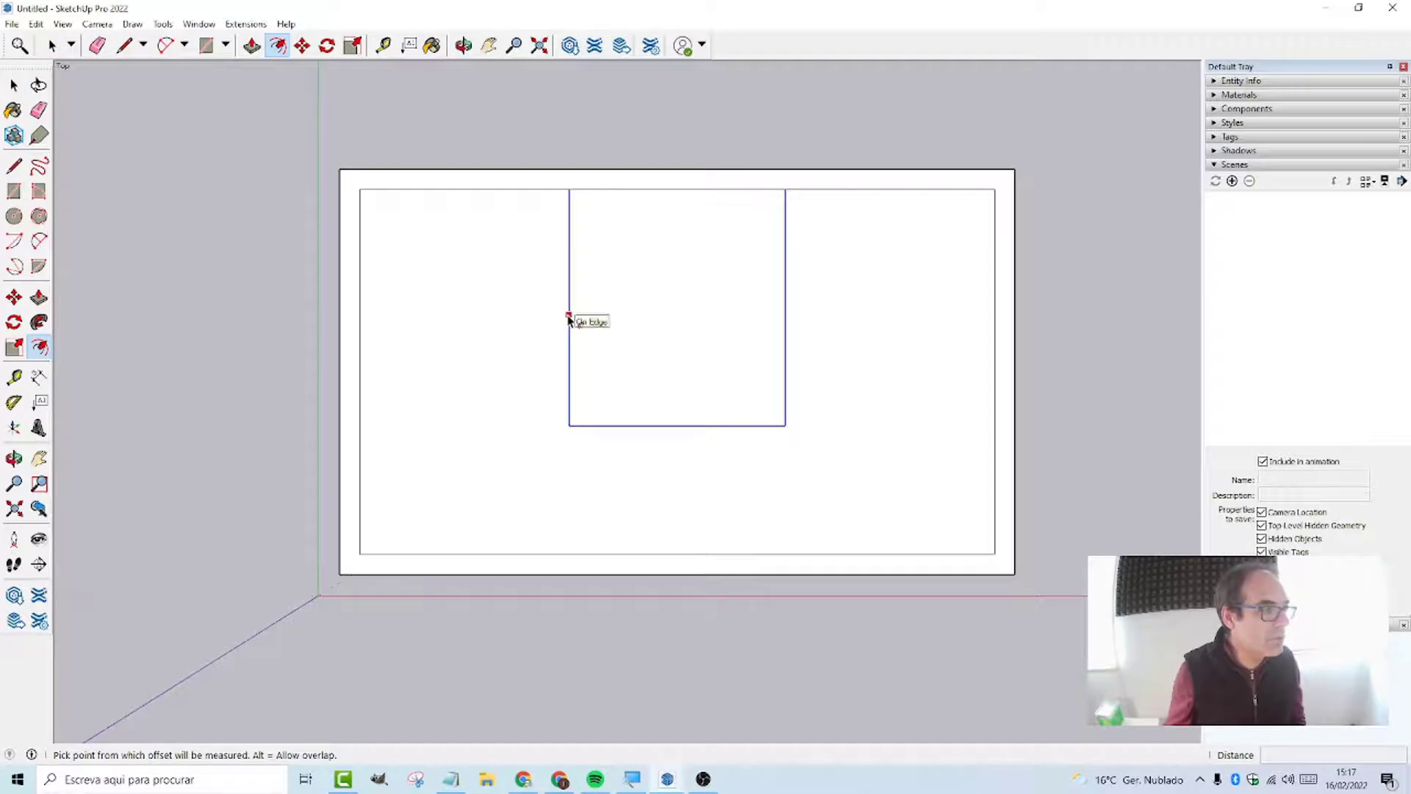
pyautogui.click(569, 315)
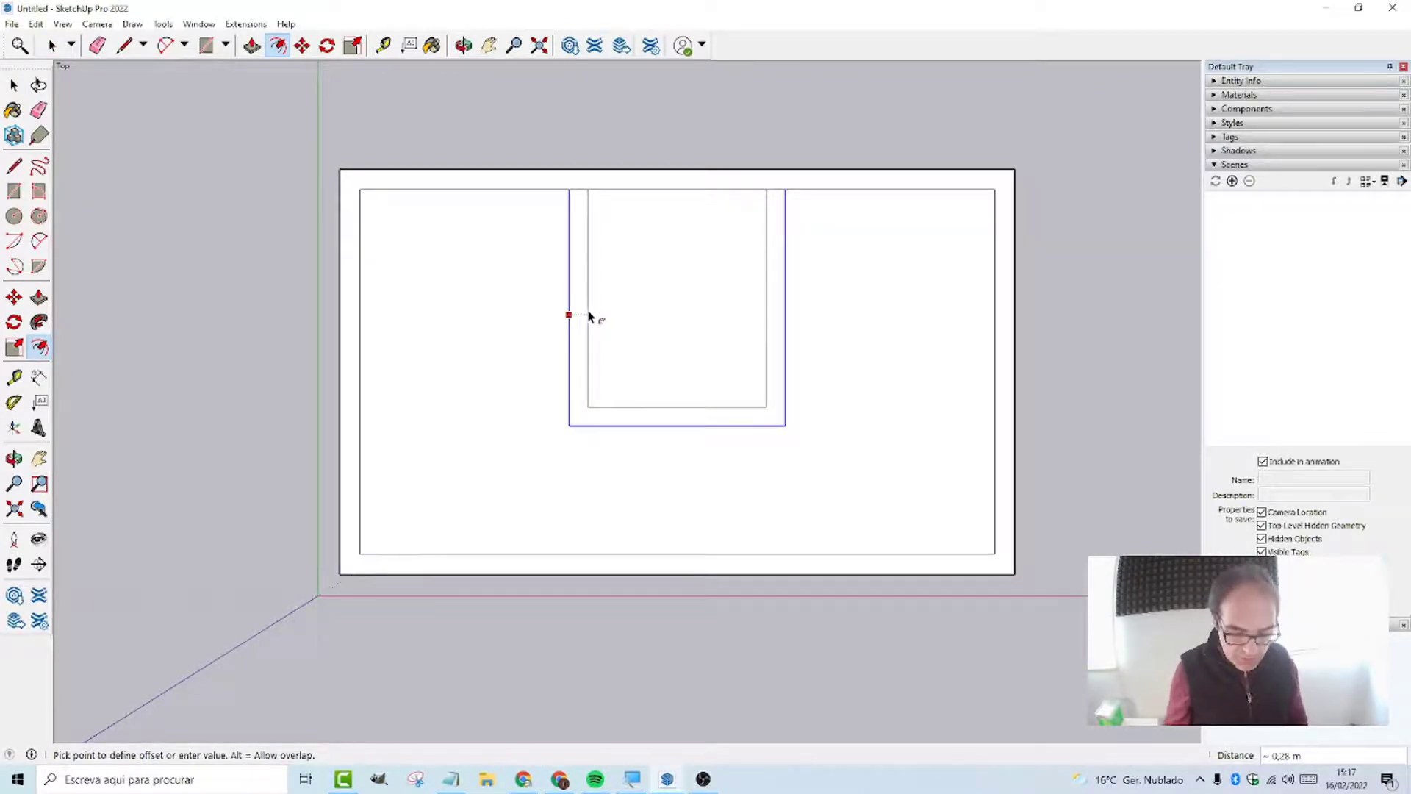
pyautogui.write('0,15')
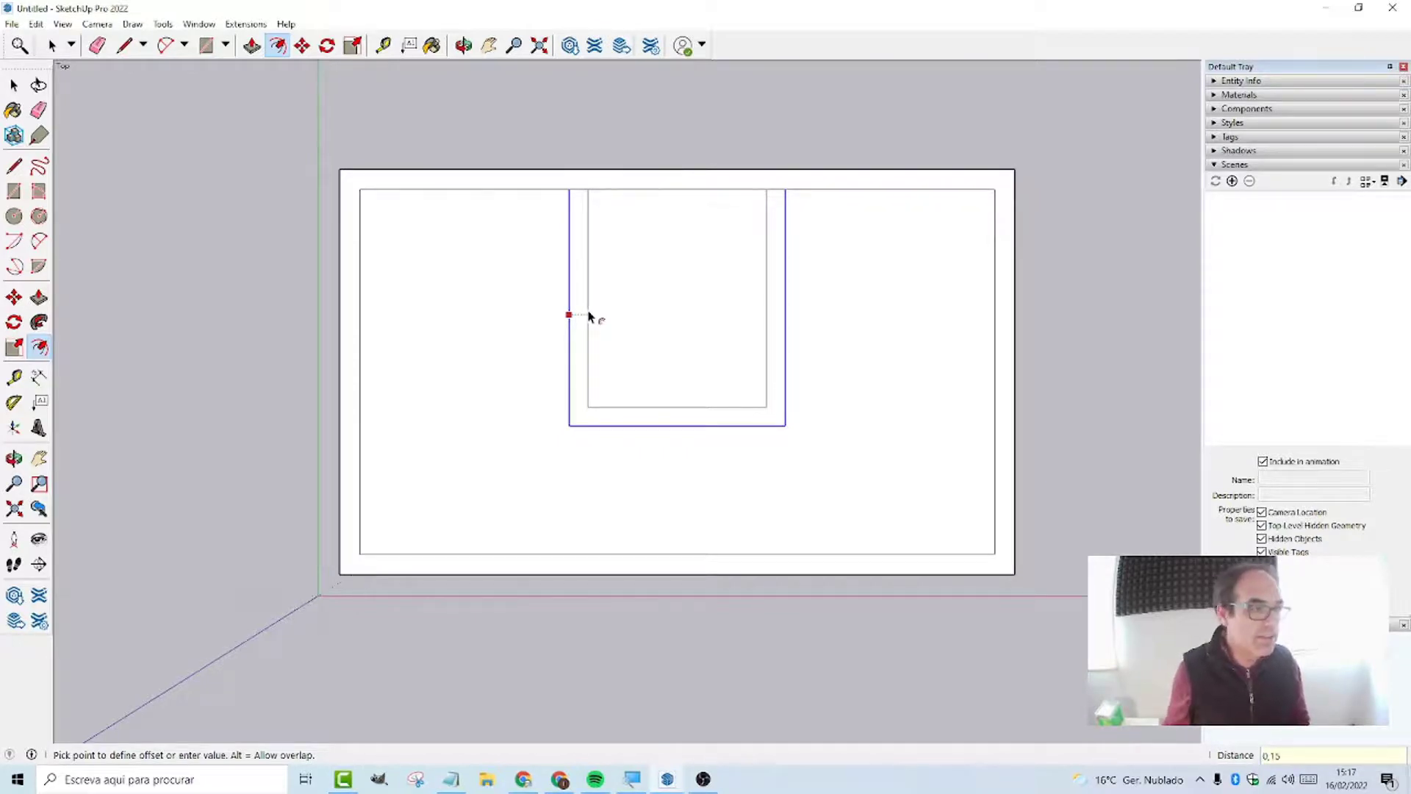
pyautogui.press('Return')
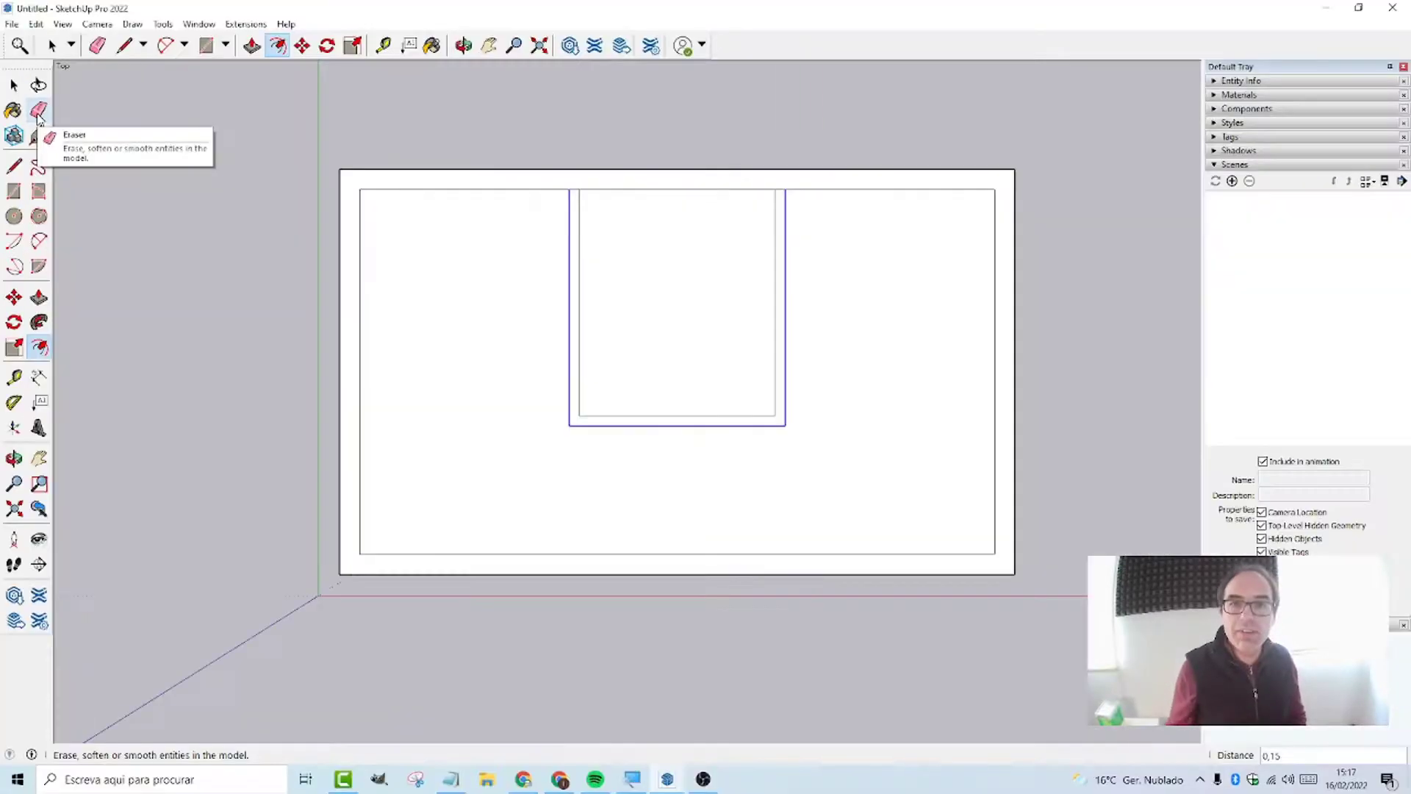
pyautogui.click(39, 112)
pyautogui.scroll(1, 571, 193)
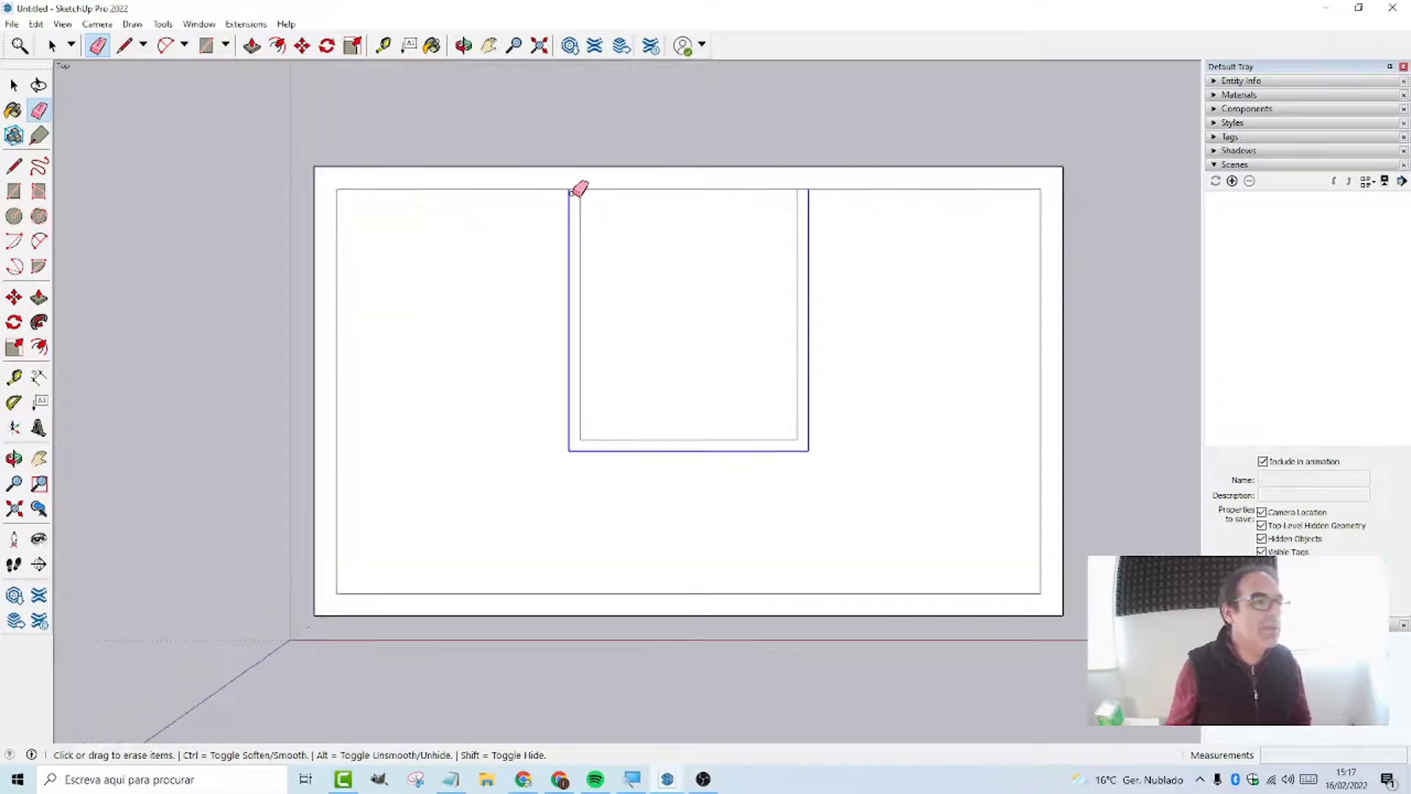
pyautogui.scroll(1, 571, 192)
pyautogui.scroll(1, 573, 189)
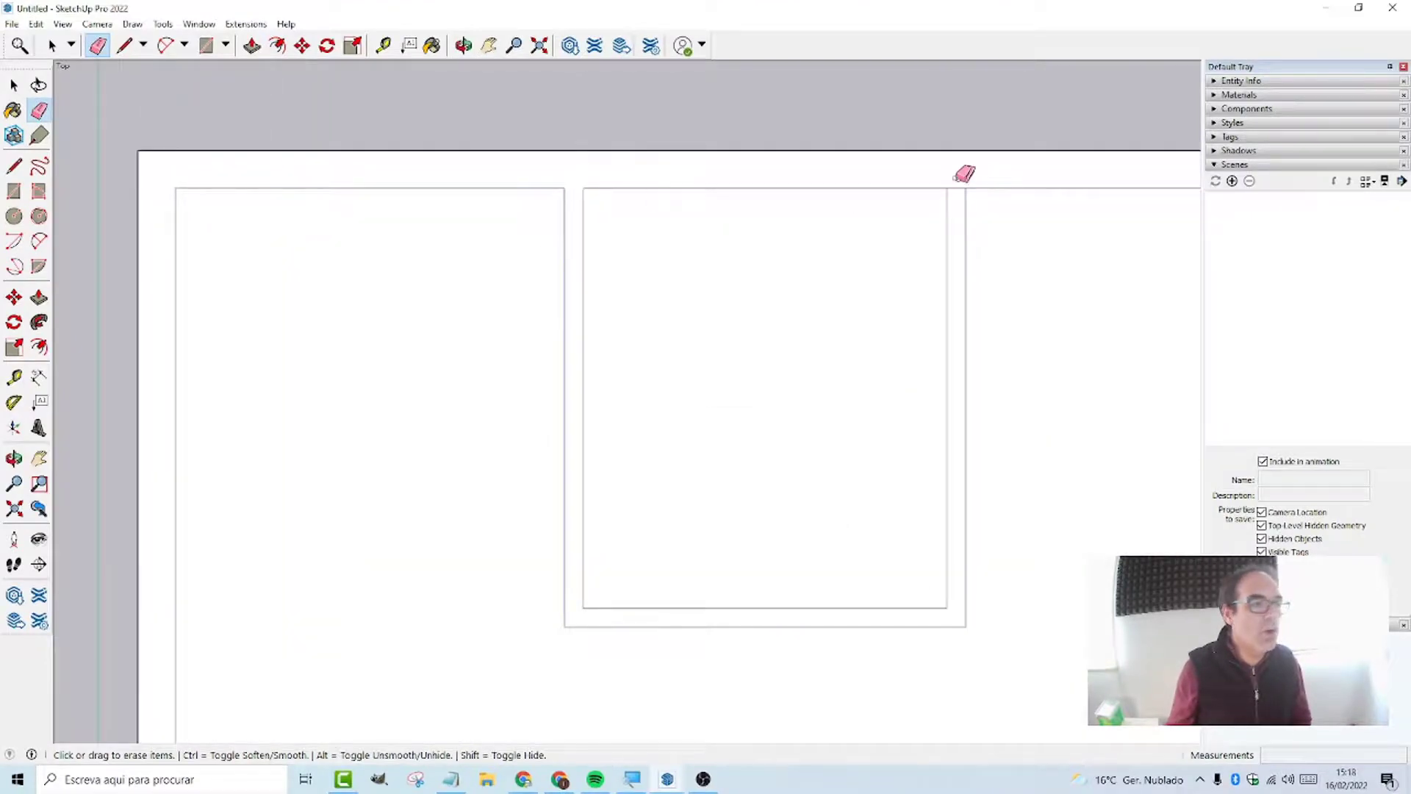
pyautogui.scroll(-2, 949, 195)
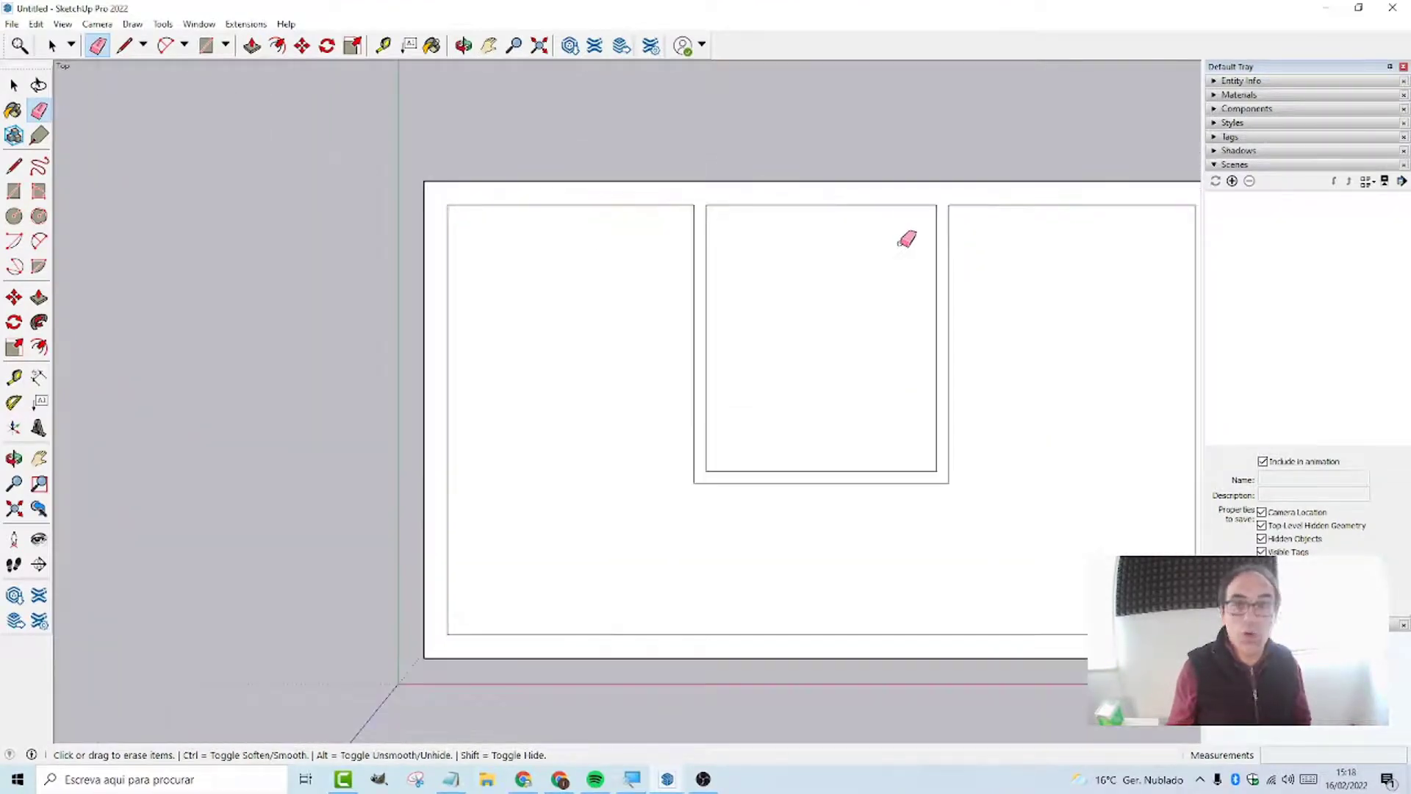
pyautogui.scroll(-1, 1138, 307)
pyautogui.scroll(2, 1201, 330)
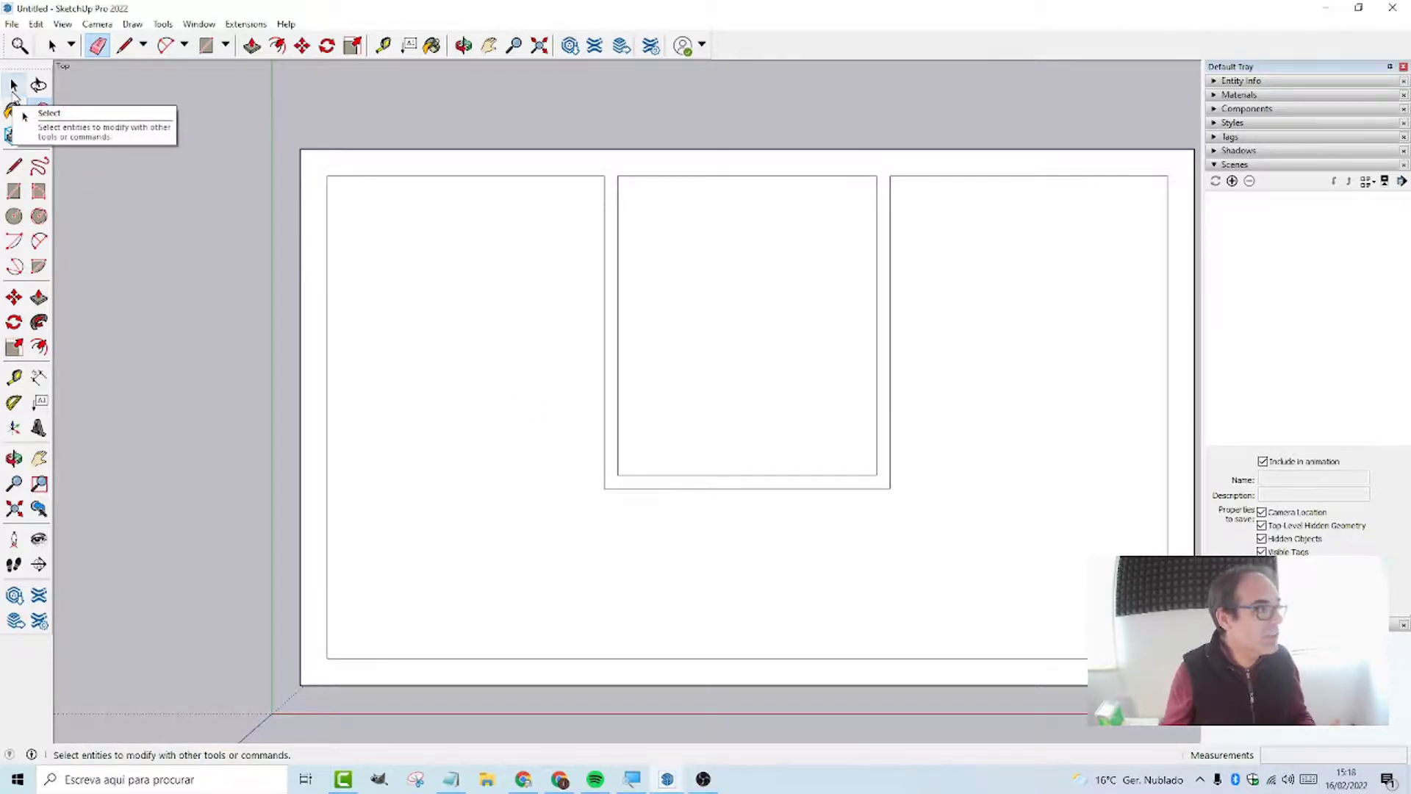
# Step: Select the U-shaped floor face and the middle room face to confirm they are separate
pyautogui.click(15, 88)
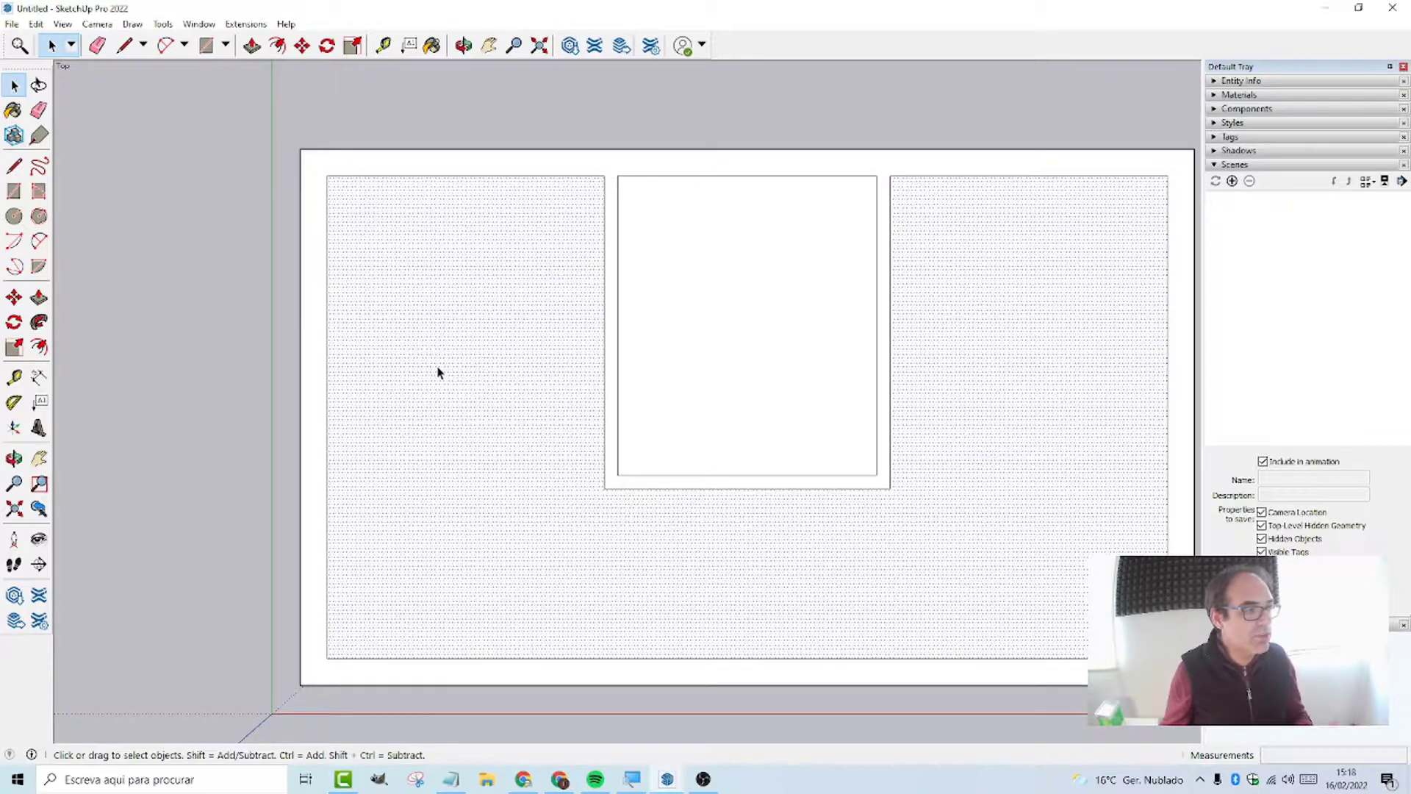
pyautogui.click(438, 374)
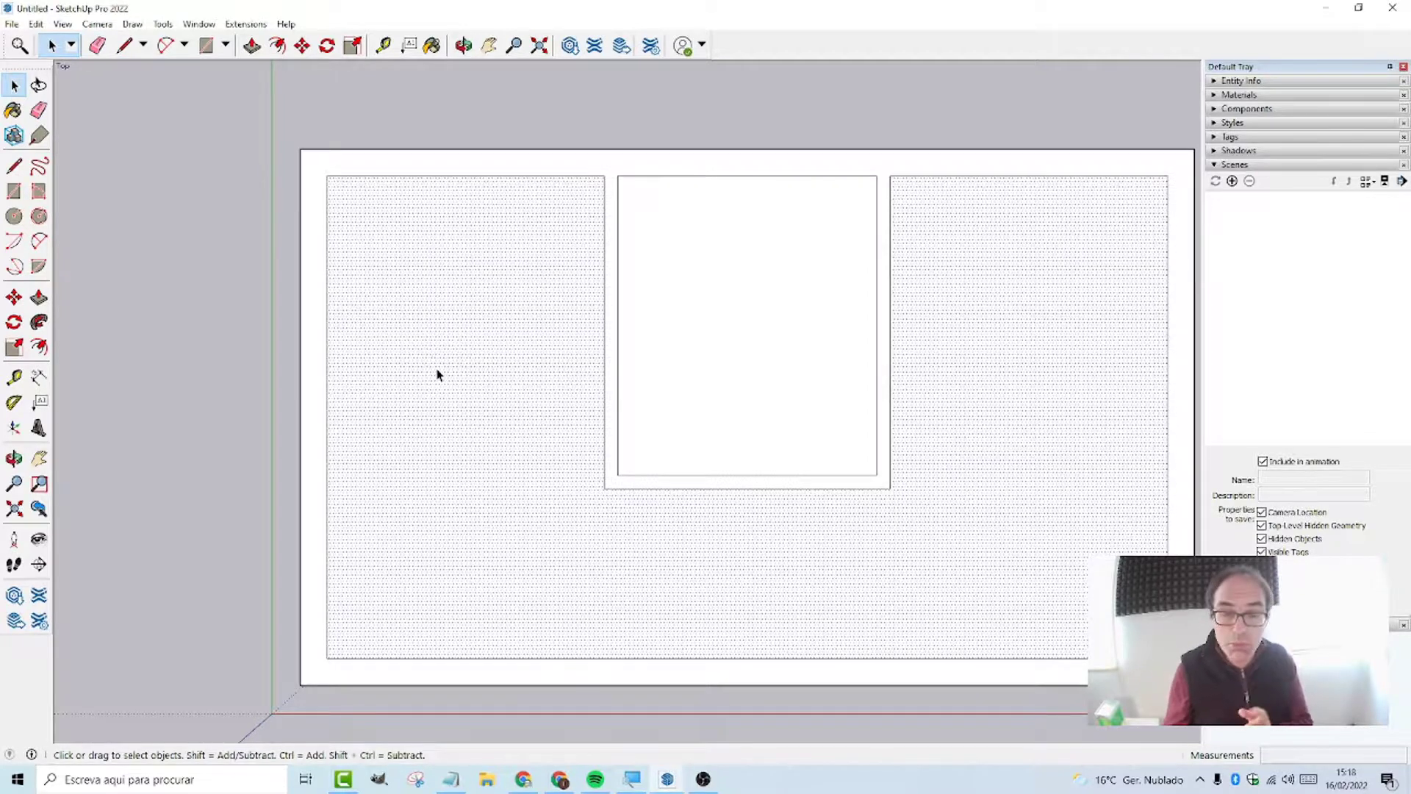
pyautogui.press('Escape')
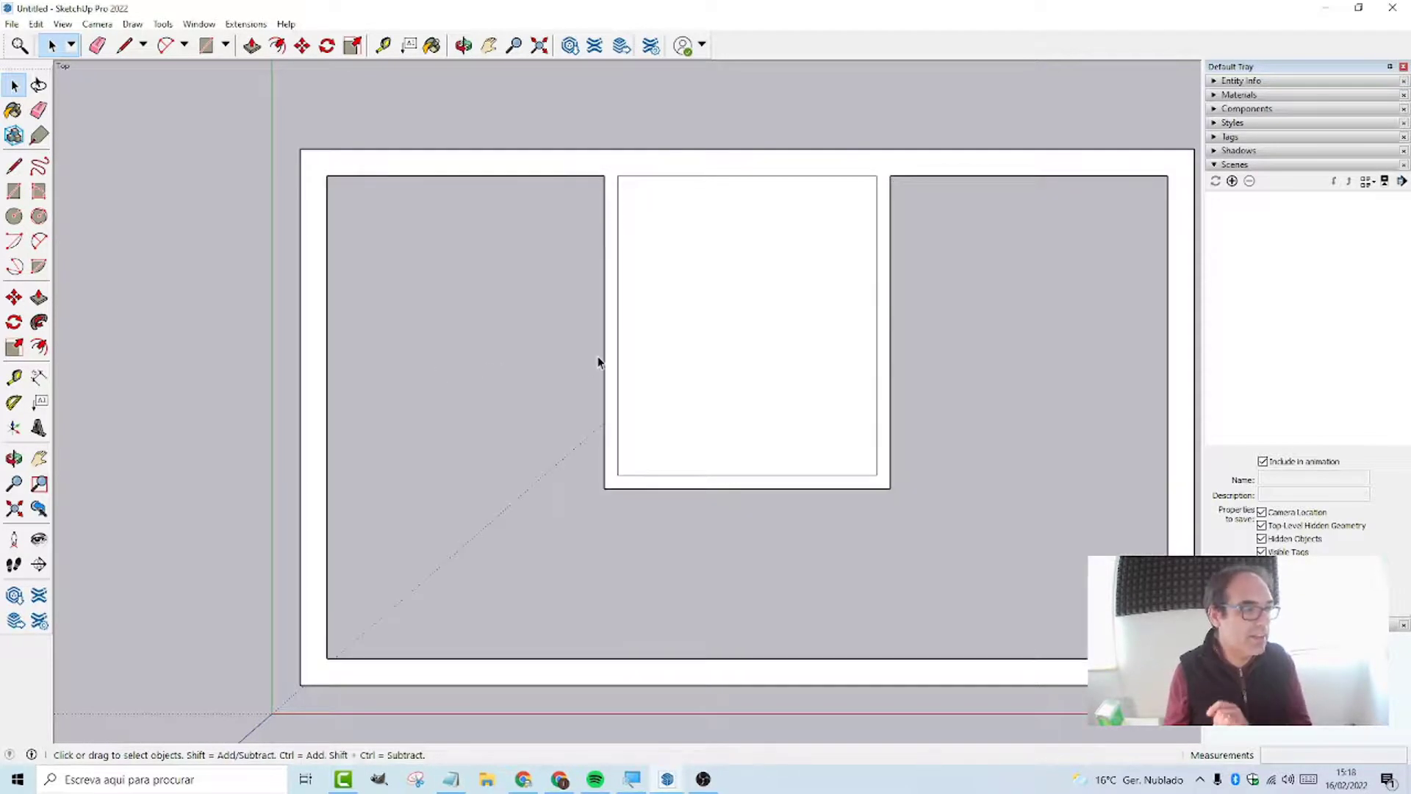
pyautogui.click(707, 331)
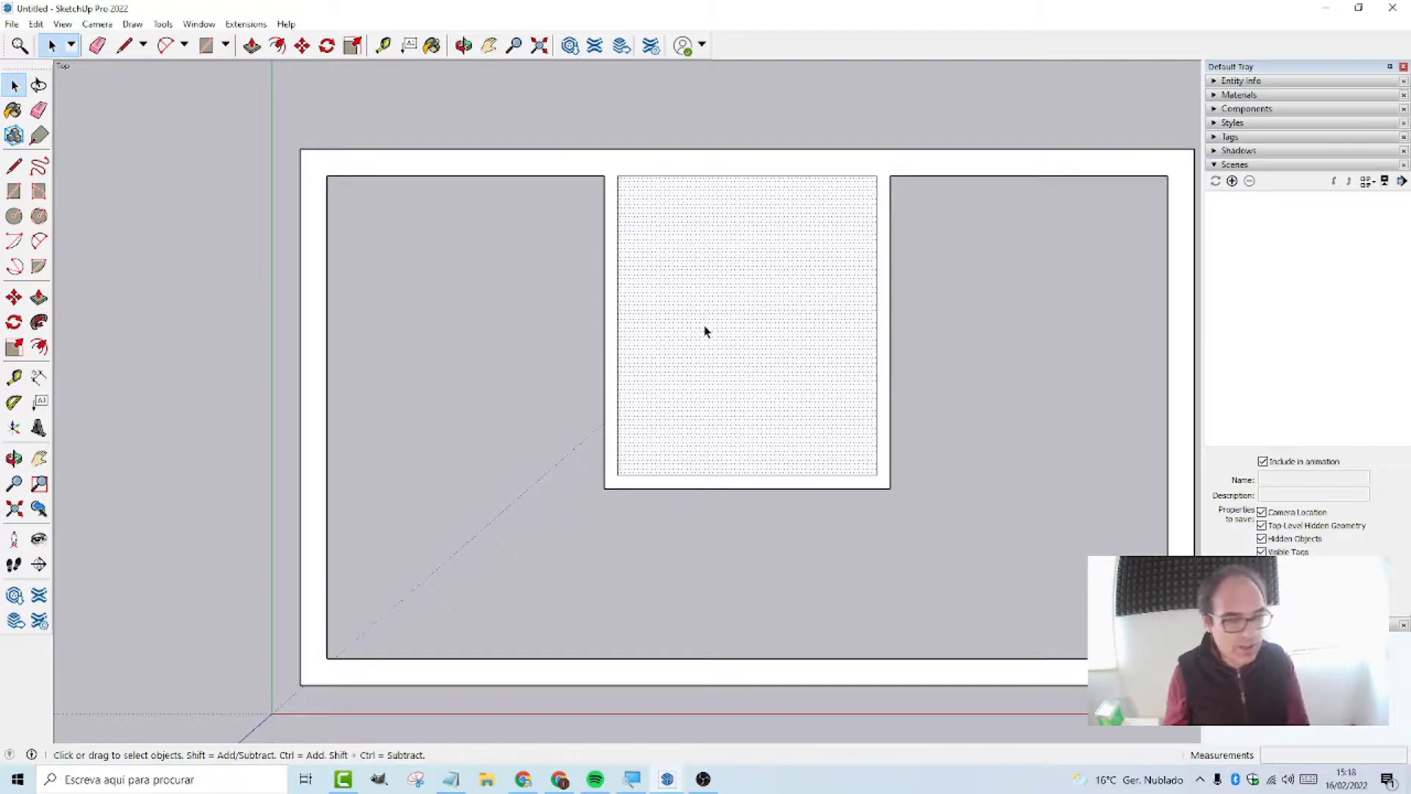
pyautogui.press('Escape')
# Step: Zoom out and orbit the floor plan into a tilted 3D perspective
pyautogui.scroll(-2, 661, 383)
pyautogui.scroll(-1, 679, 523)
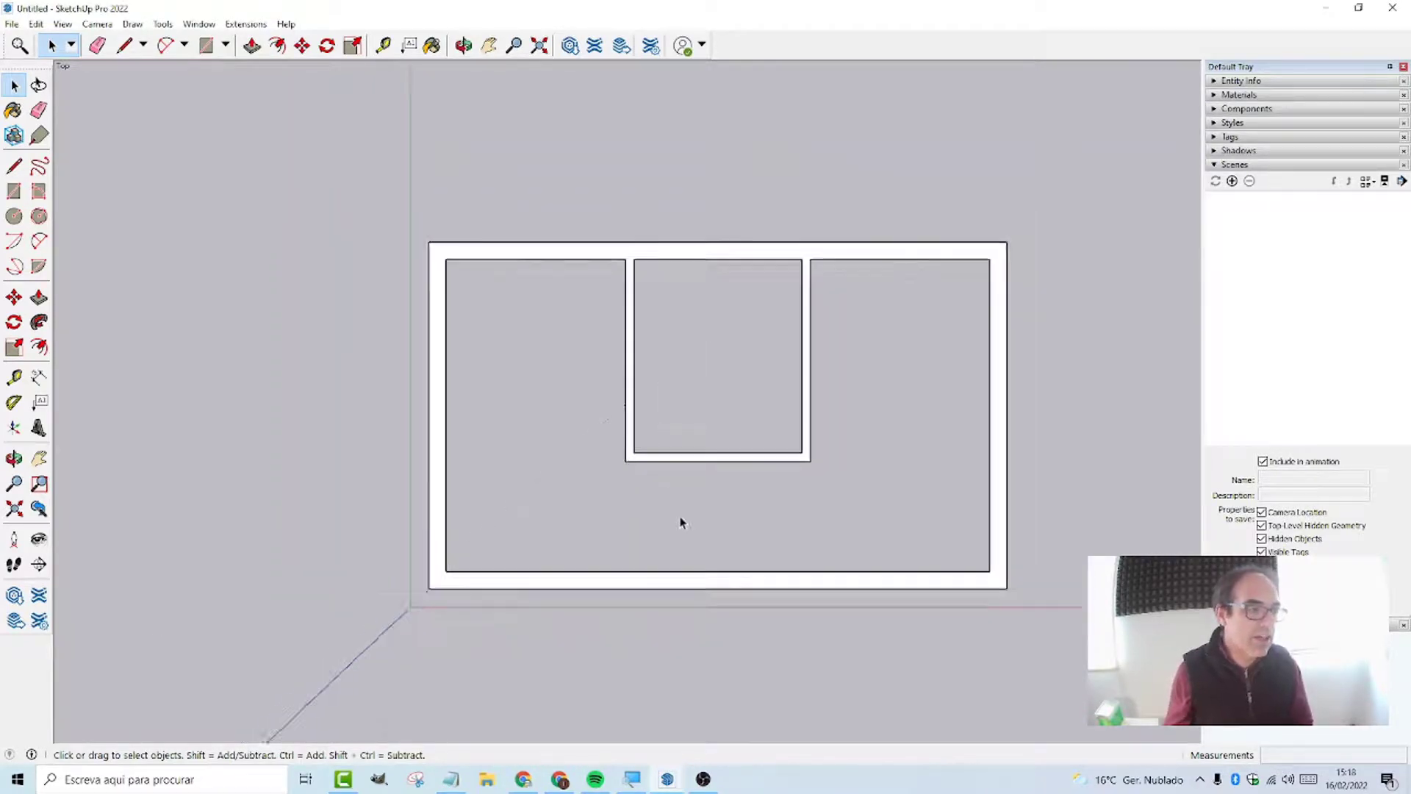
pyautogui.scroll(-1, 680, 523)
pyautogui.scroll(-1, 652, 536)
pyautogui.moveTo(667, 542)
pyautogui.mouseDown(button='middle')
pyautogui.moveTo(730, 495)
pyautogui.moveTo(789, 387)
pyautogui.moveTo(851, 151)
pyautogui.mouseUp(button='middle')
pyautogui.scroll(1, 699, 432)
pyautogui.scroll(2, 790, 483)
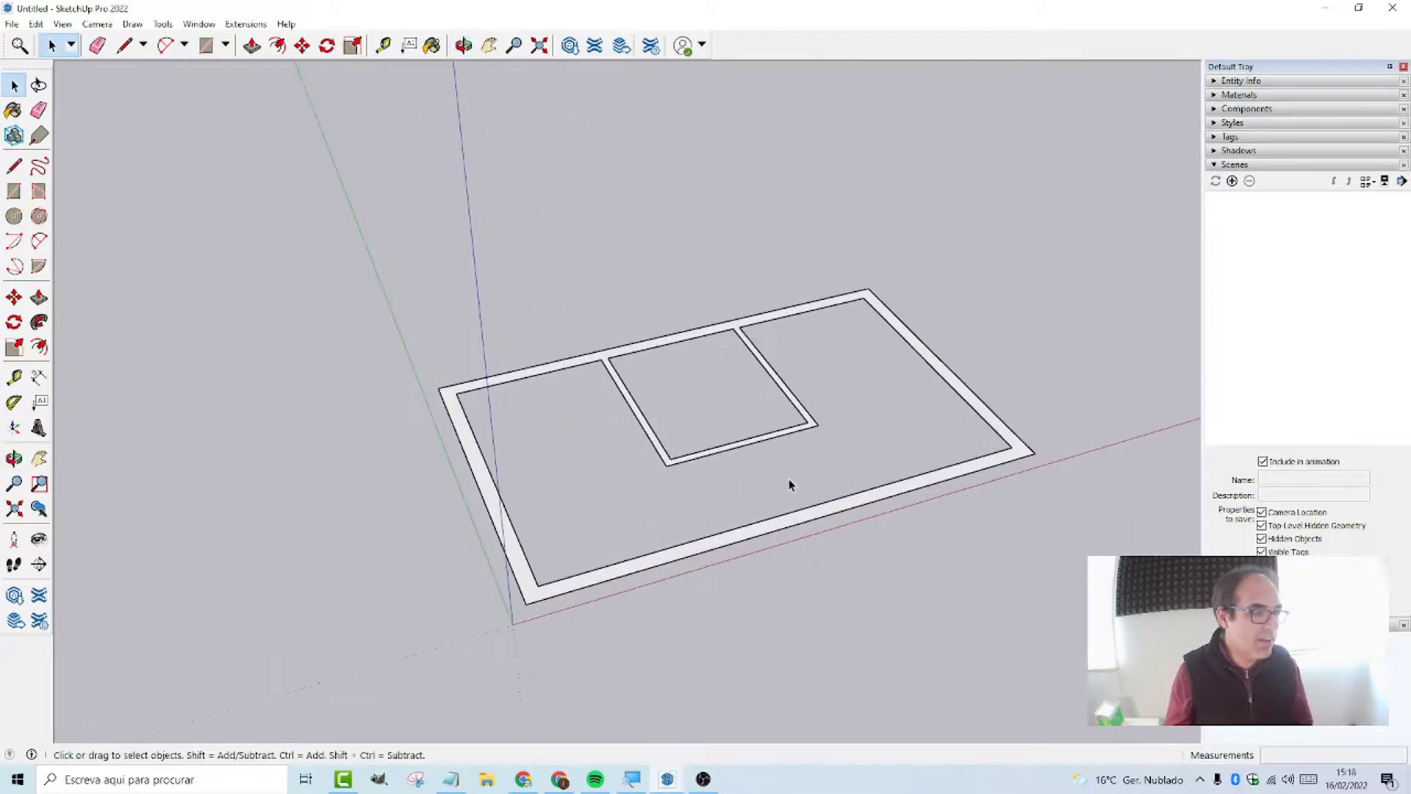
pyautogui.moveTo(789, 483)
pyautogui.mouseDown(button='middle')
pyautogui.moveTo(793, 441)
pyautogui.moveTo(951, 434)
pyautogui.moveTo(1001, 450)
pyautogui.moveTo(929, 457)
pyautogui.mouseUp(button='middle')
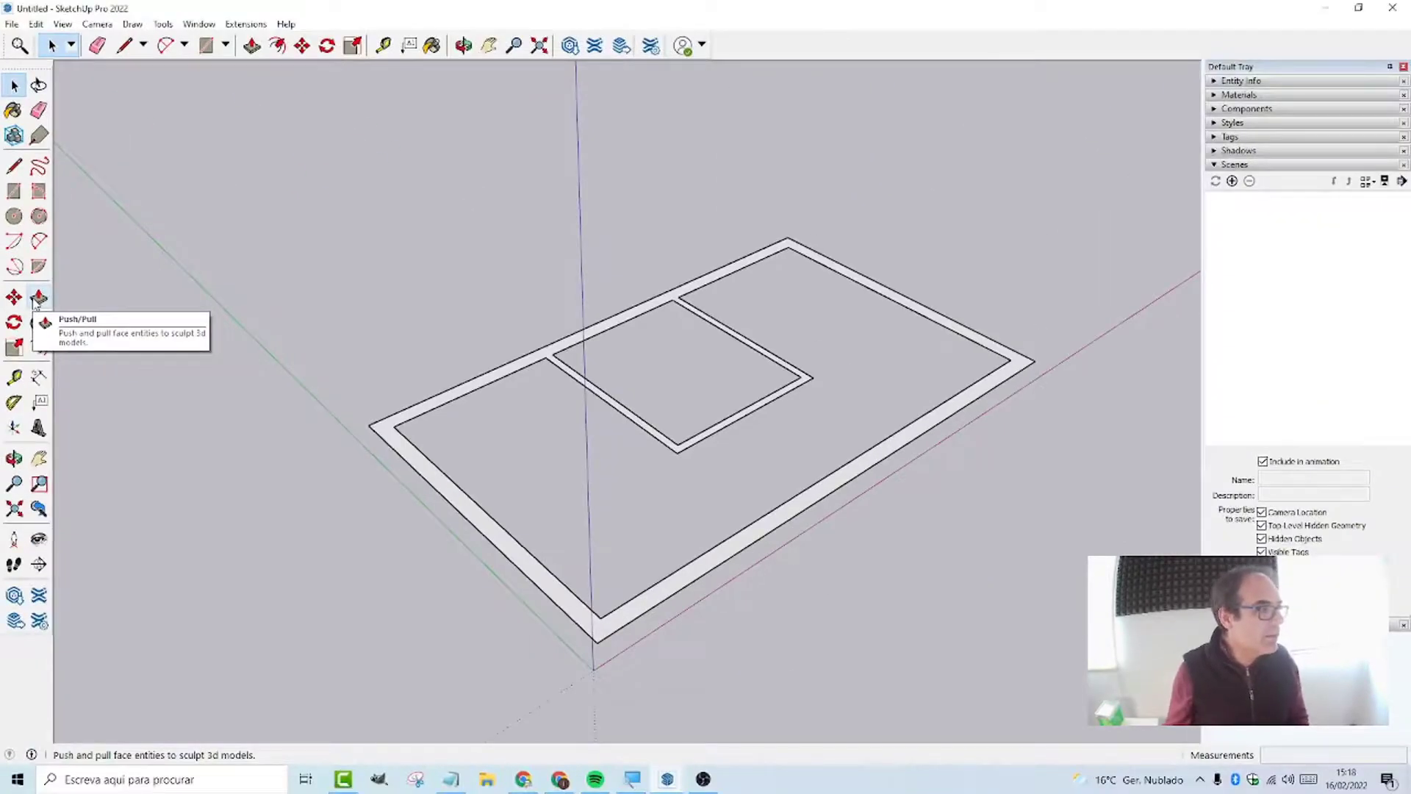
# Step: Push/pull the wall outline face up to a height of 3,5 m
pyautogui.click(36, 300)
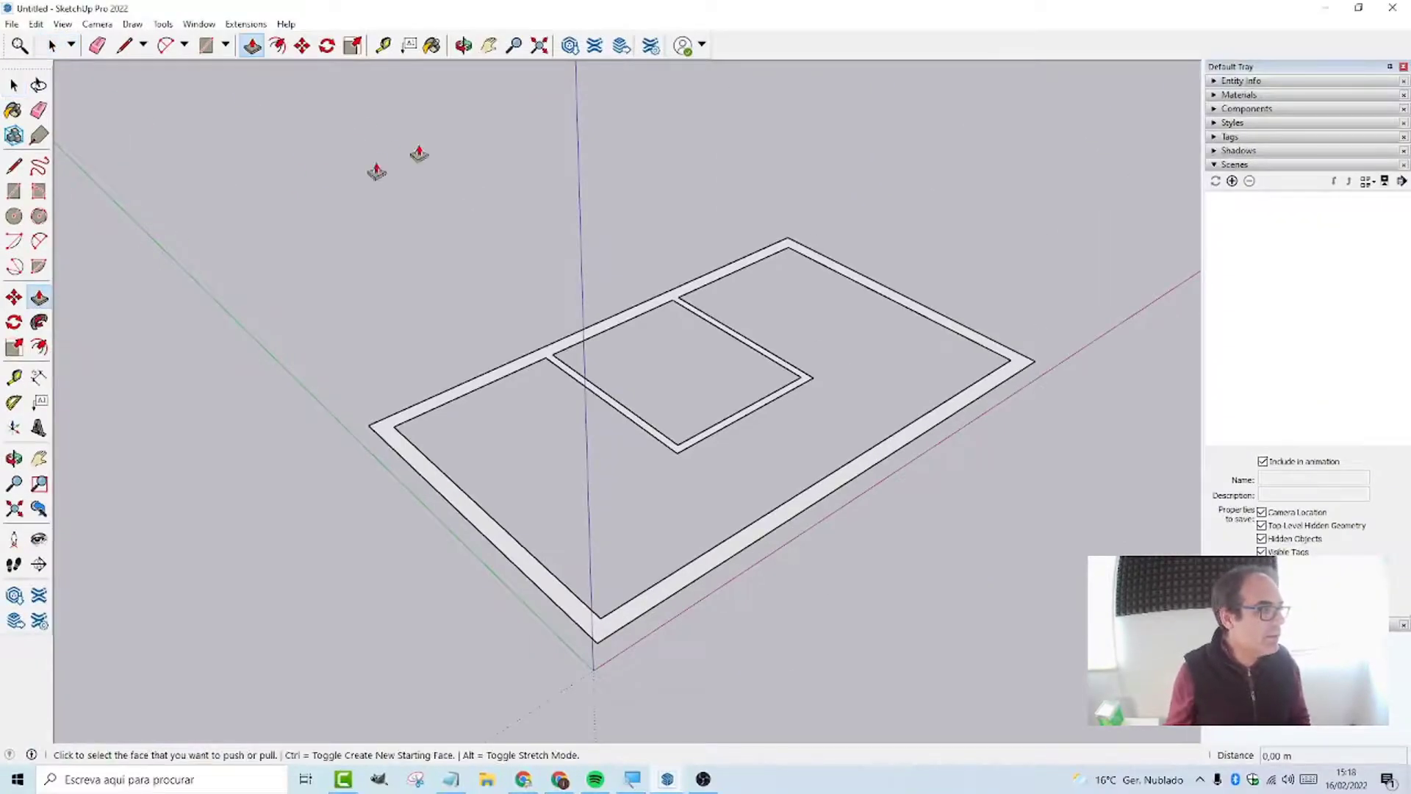
pyautogui.click(387, 434)
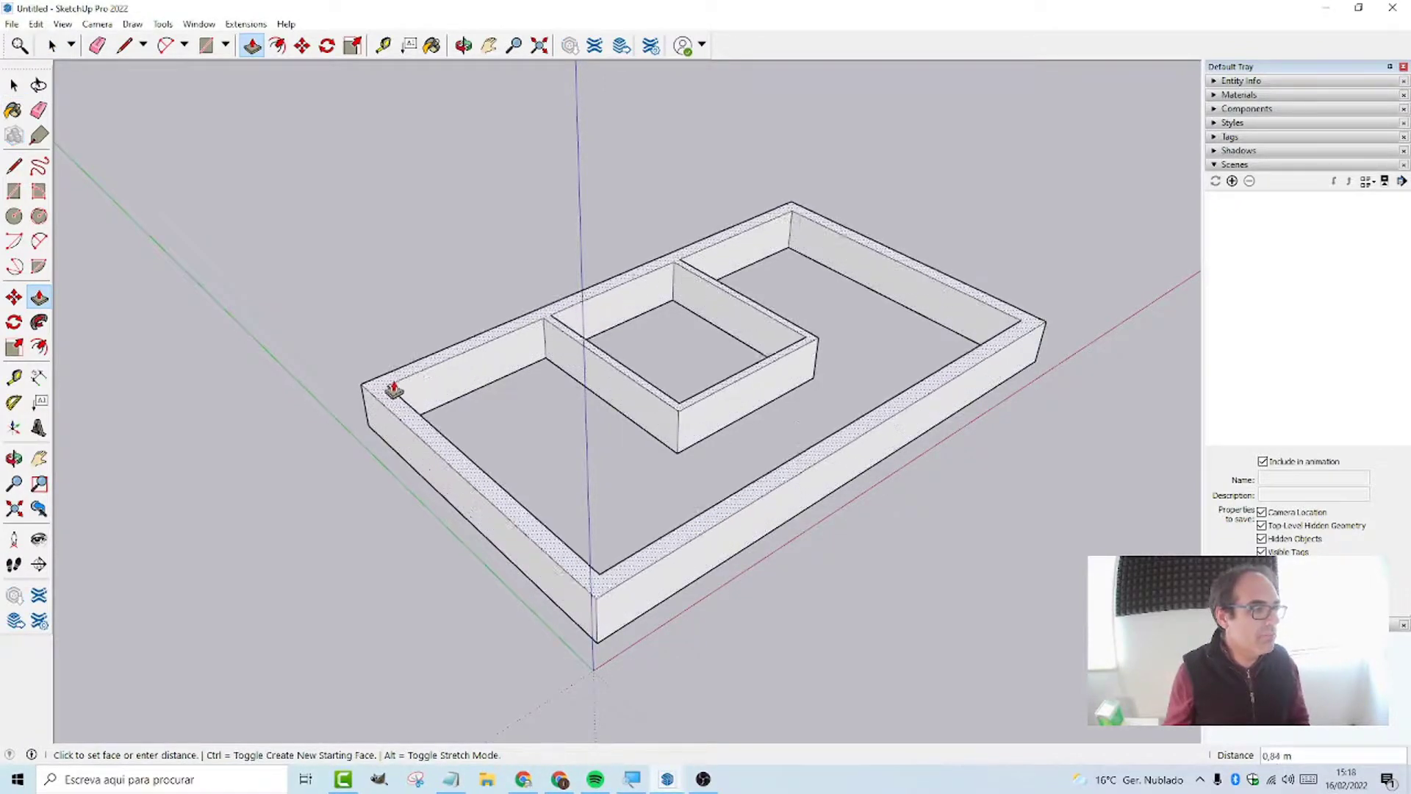
pyautogui.press('space')
pyautogui.click(39, 297)
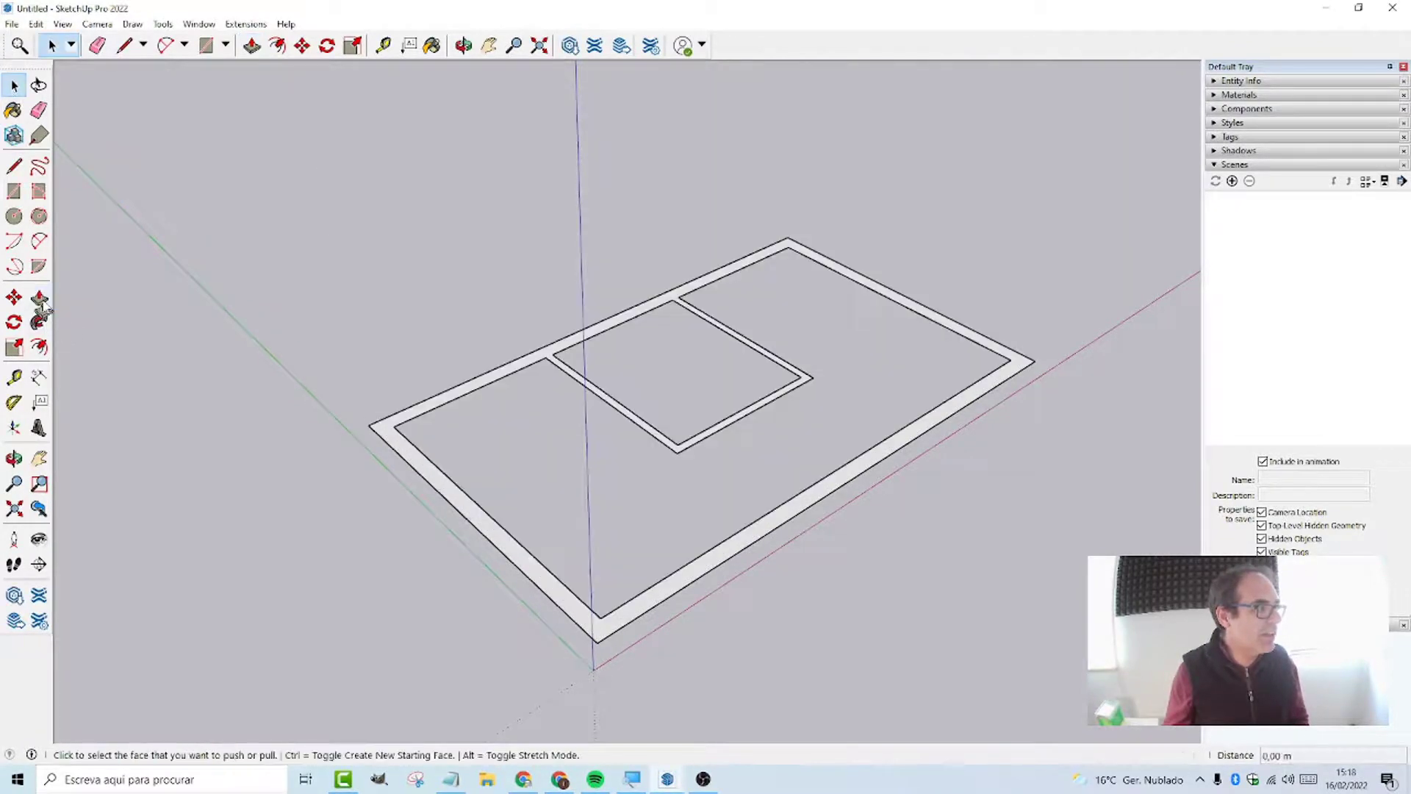
pyautogui.click(399, 457)
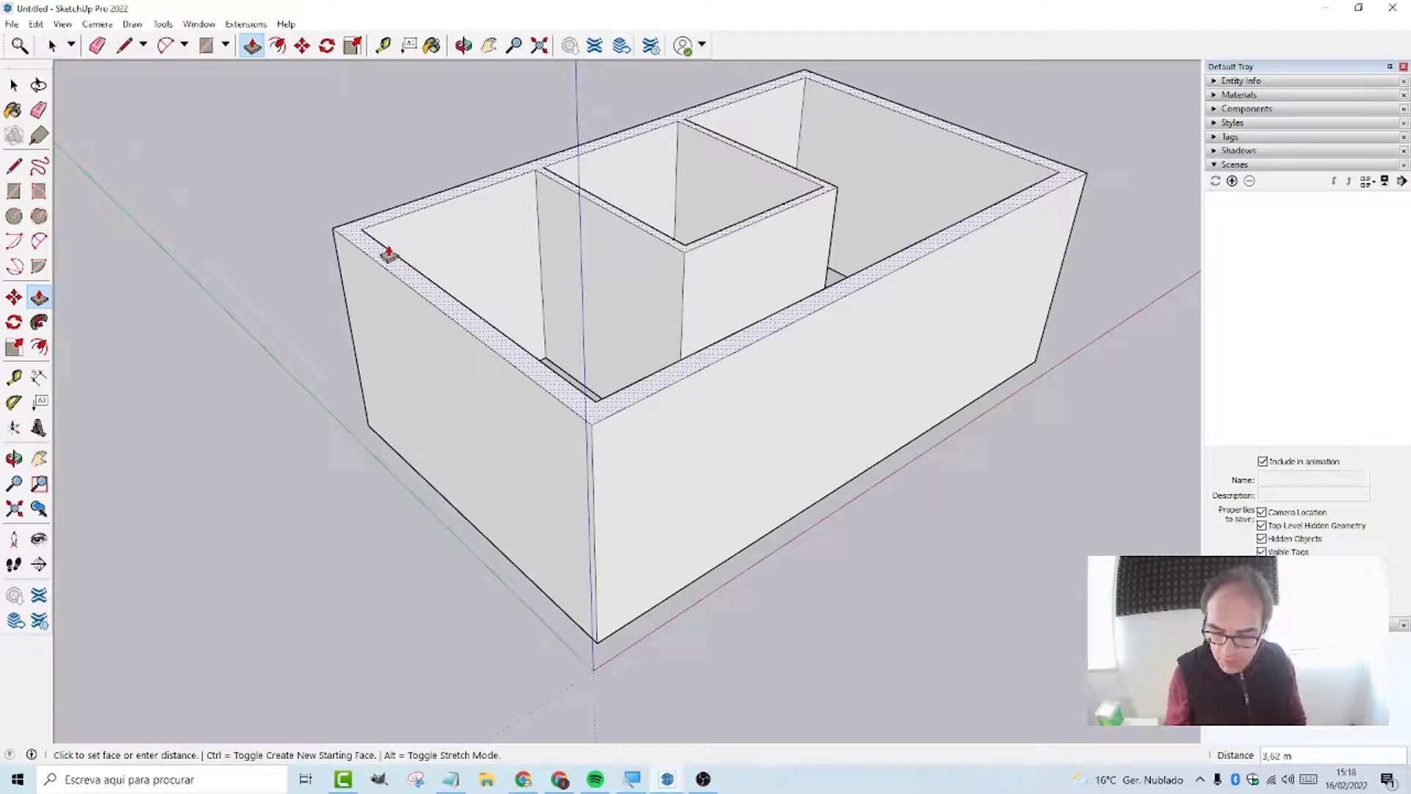
pyautogui.write('3,5')
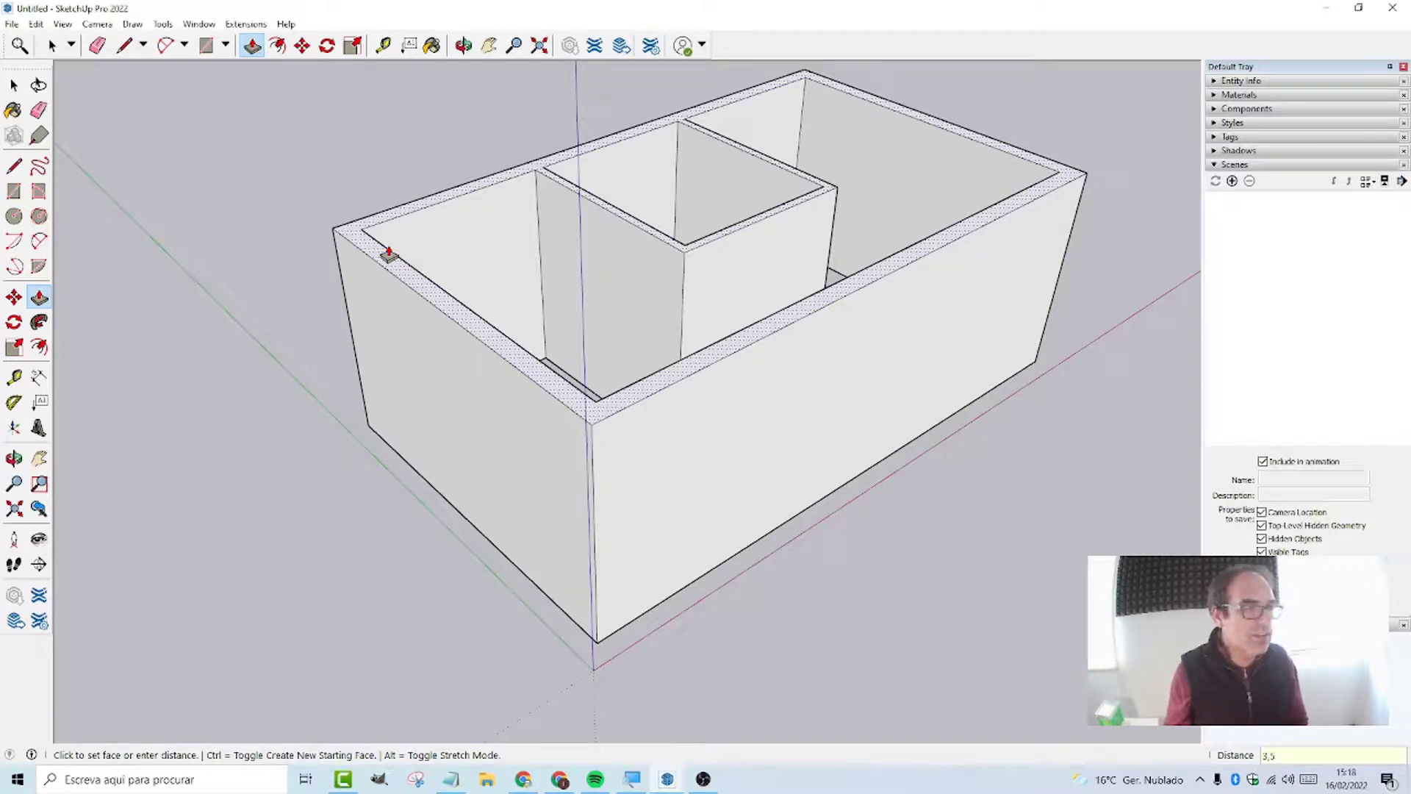
pyautogui.press('Return')
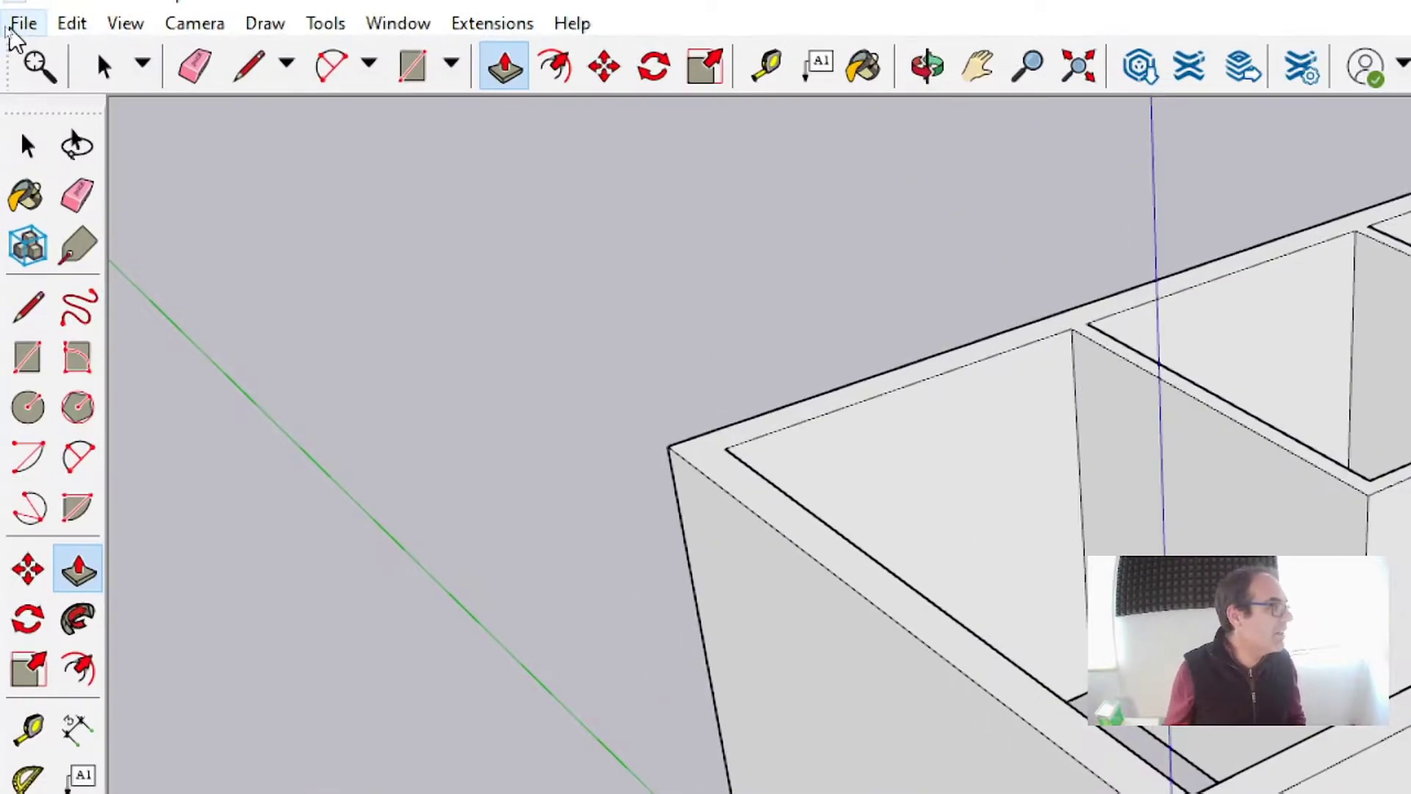
# Step: Save the model with Save As under the name Challet_01.skp
pyautogui.click(20, 24)
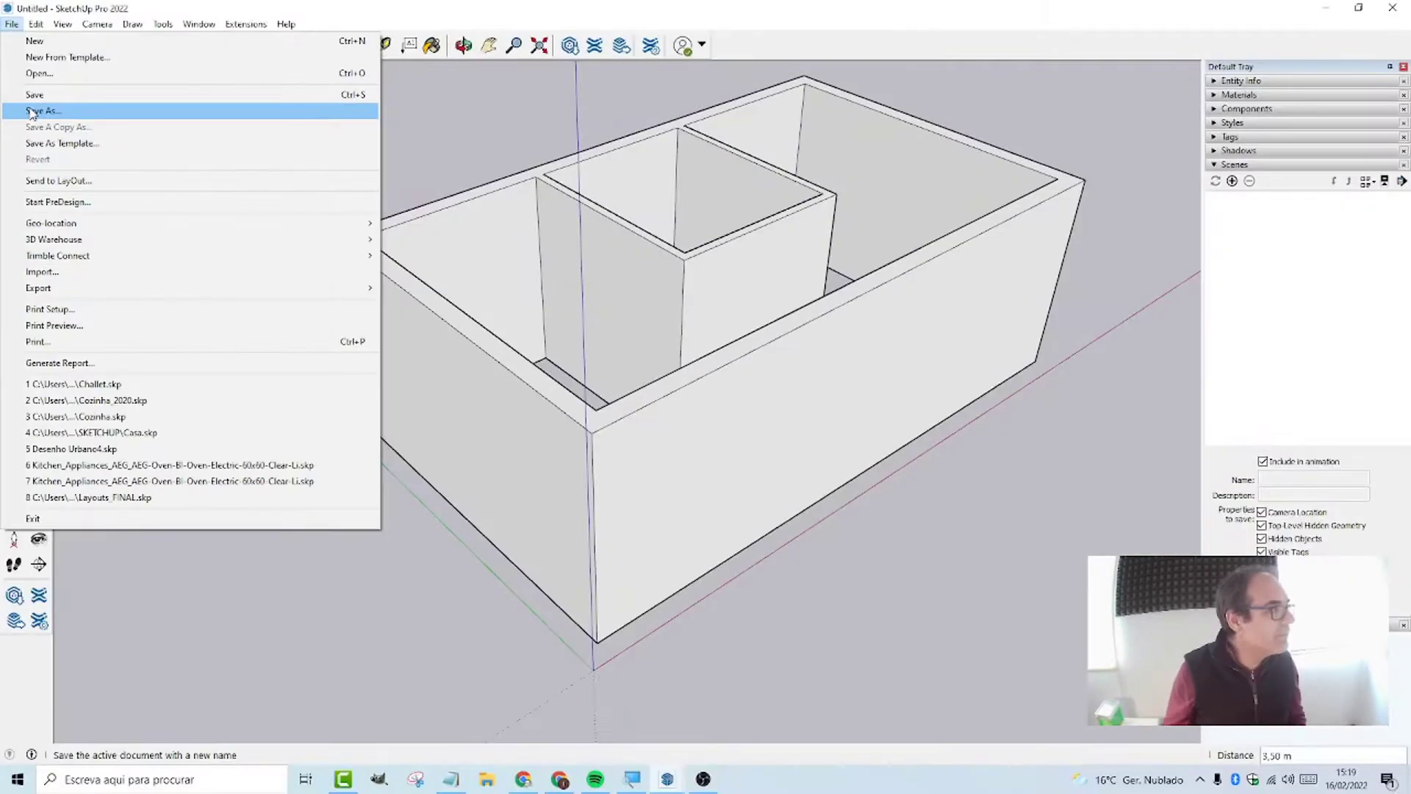
pyautogui.click(62, 197)
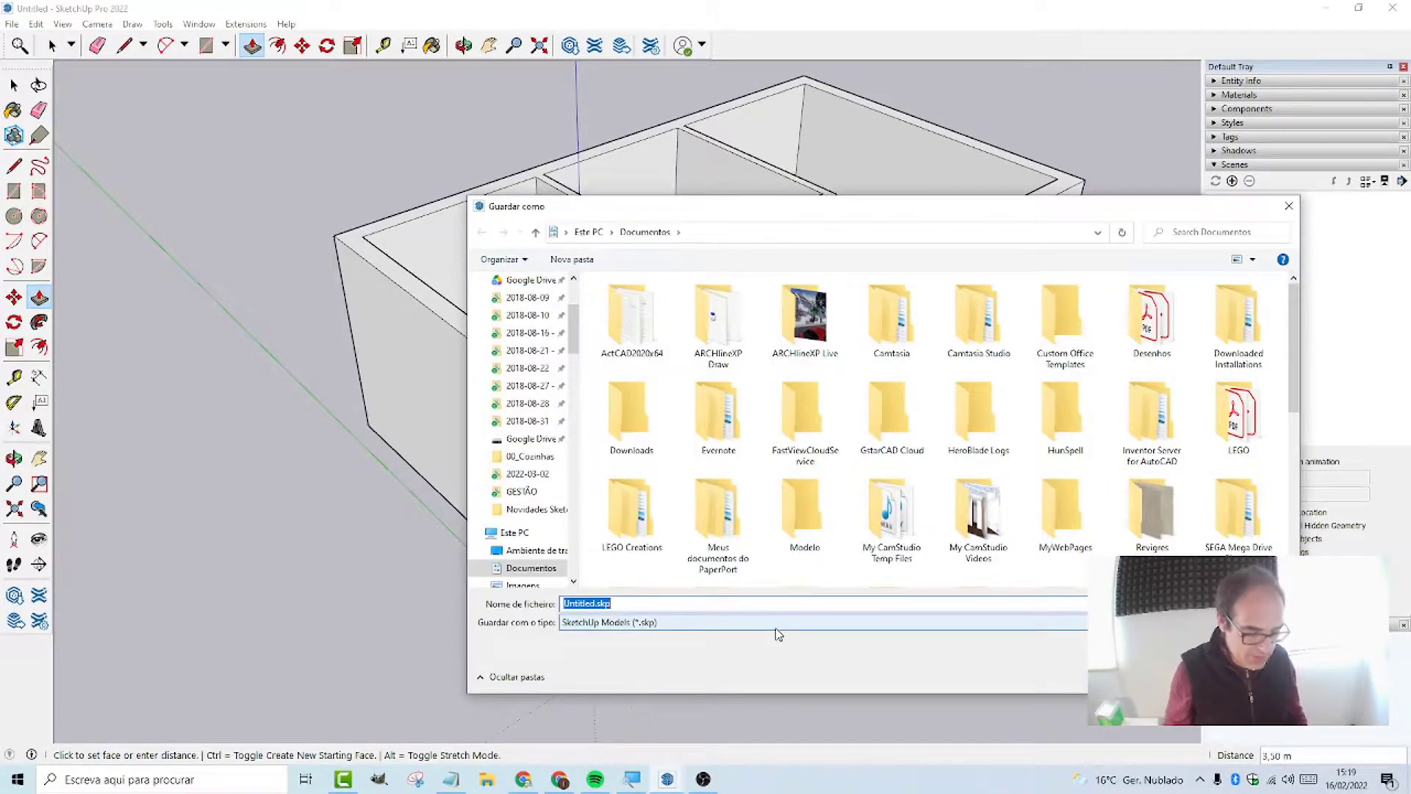
pyautogui.write('C')
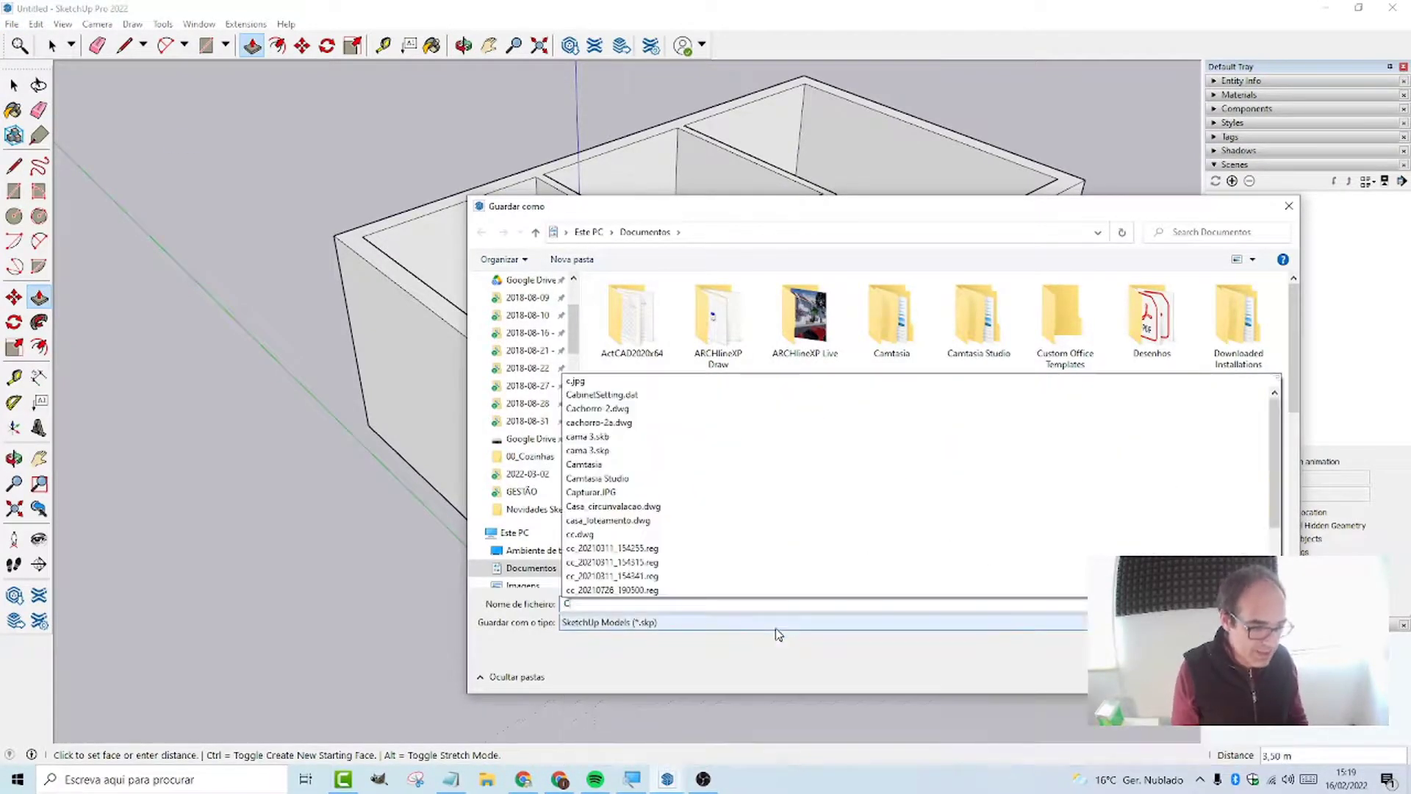
pyautogui.write('aCallet')
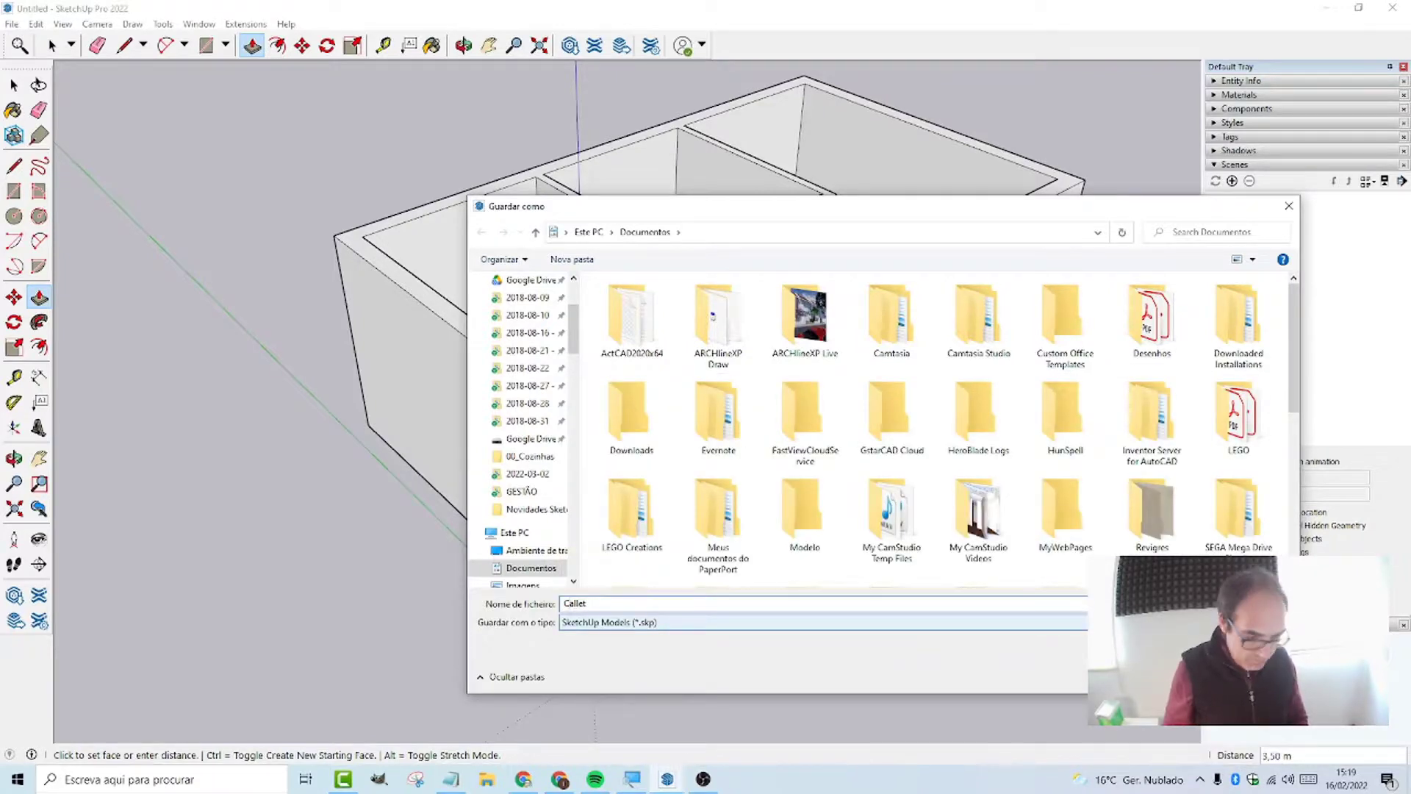
pyautogui.press('Left')
pyautogui.press('Left')
pyautogui.press('Left')
pyautogui.write('h')
pyautogui.press('Right')
pyautogui.press('Right')
pyautogui.press('Delete')
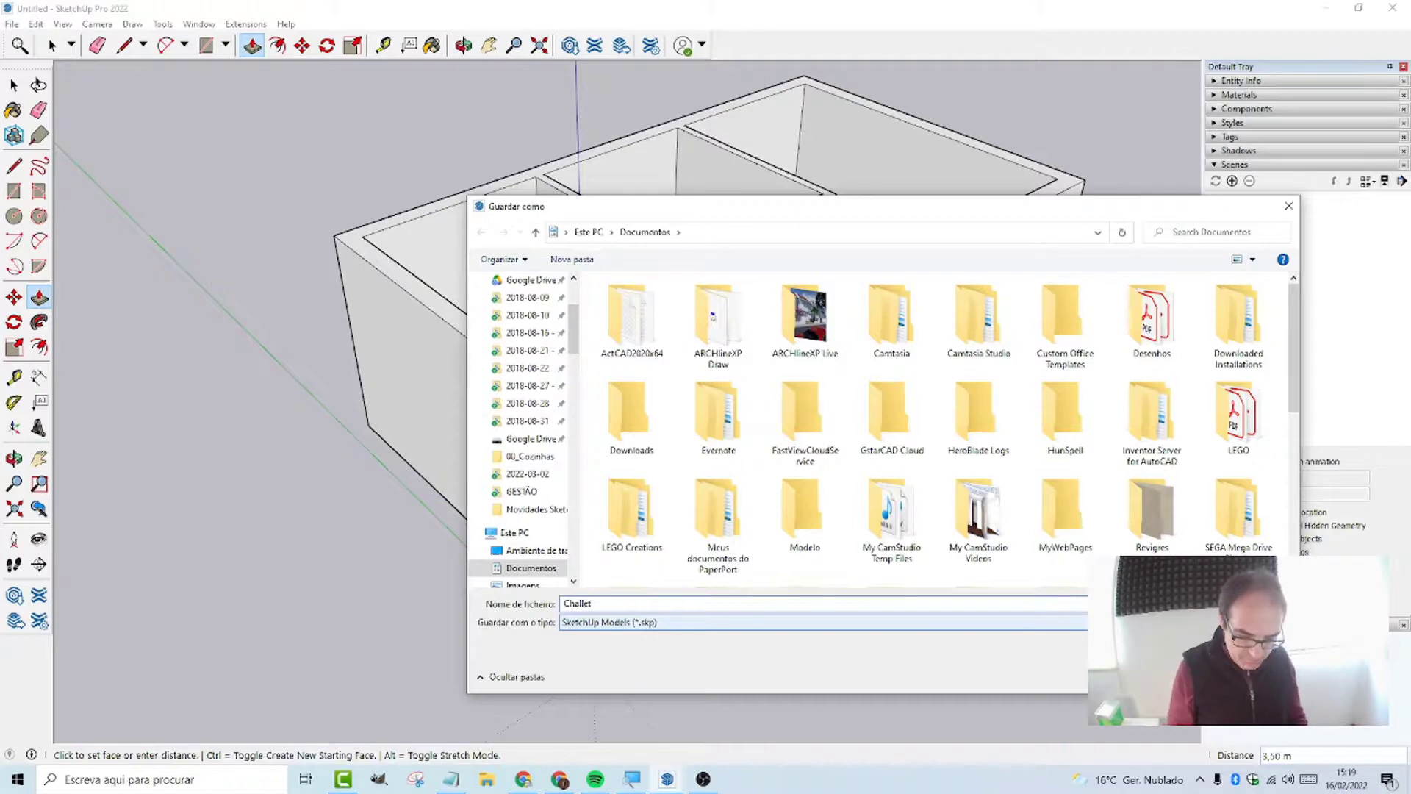
pyautogui.write('1')
pyautogui.press('Return')
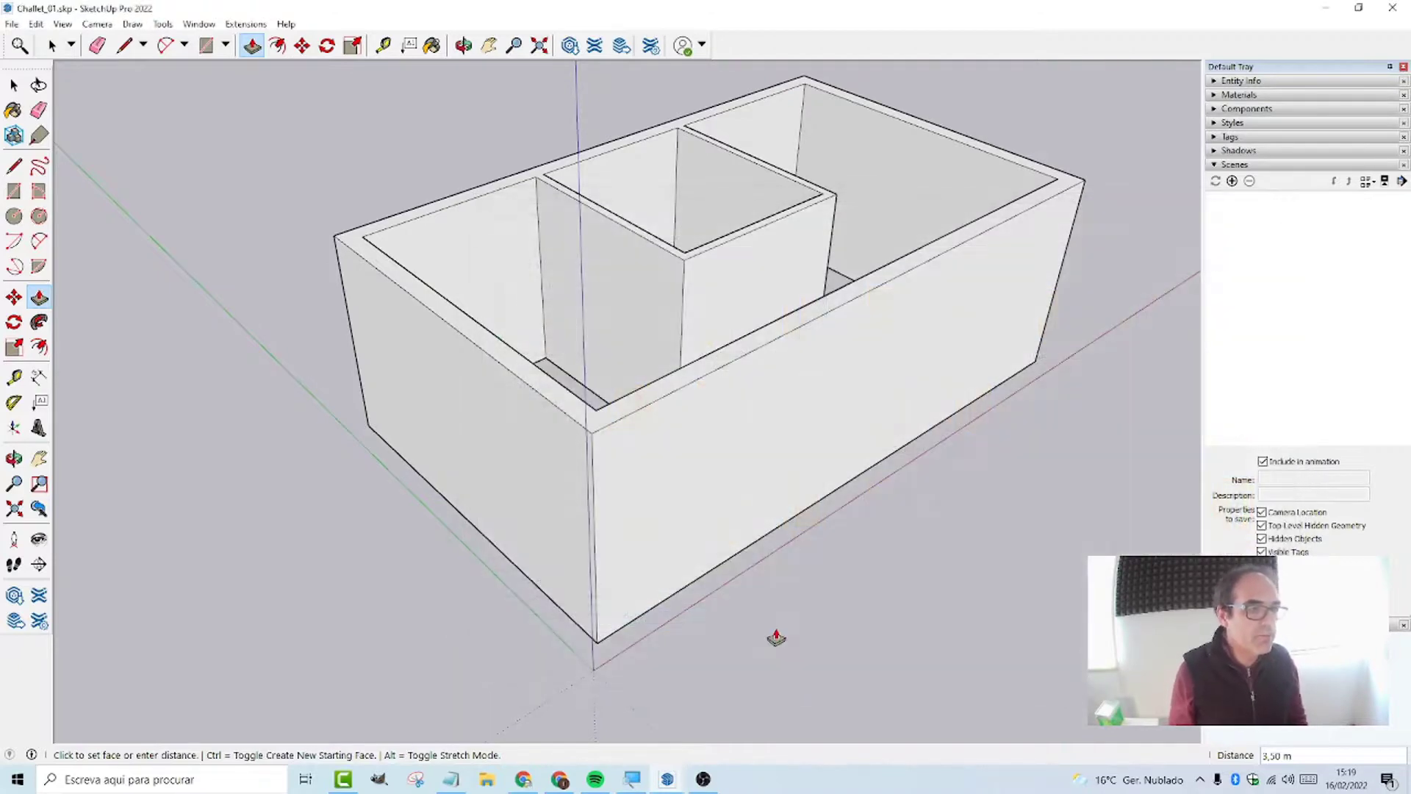